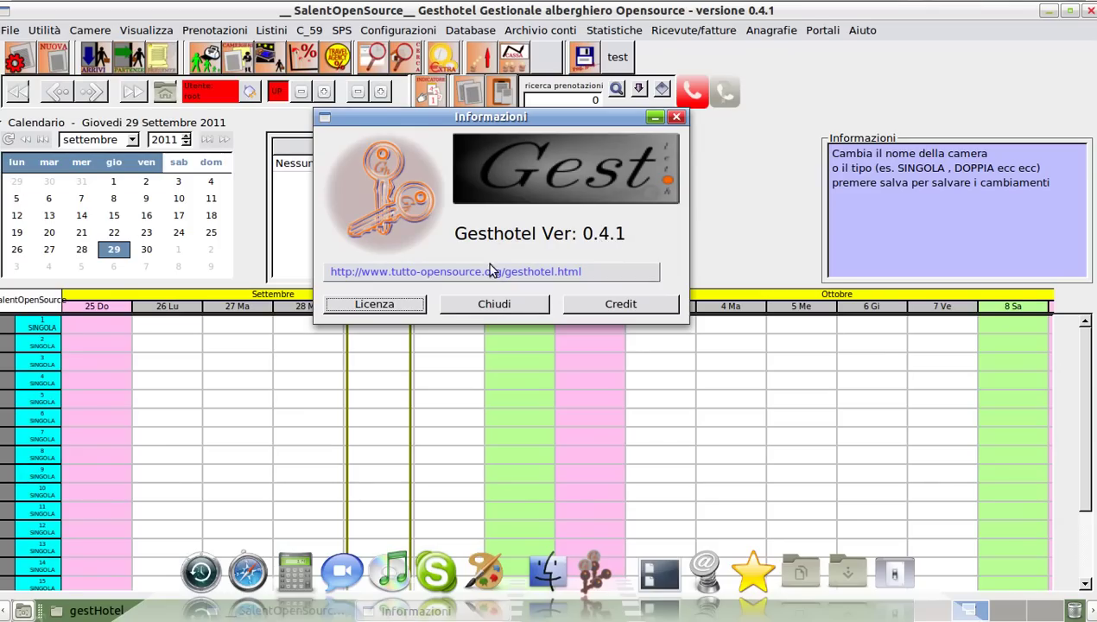
# Read the Gesthotel licence notice and the full GNU General Public License text, and close the licence window.
pyautogui.click(393, 303)
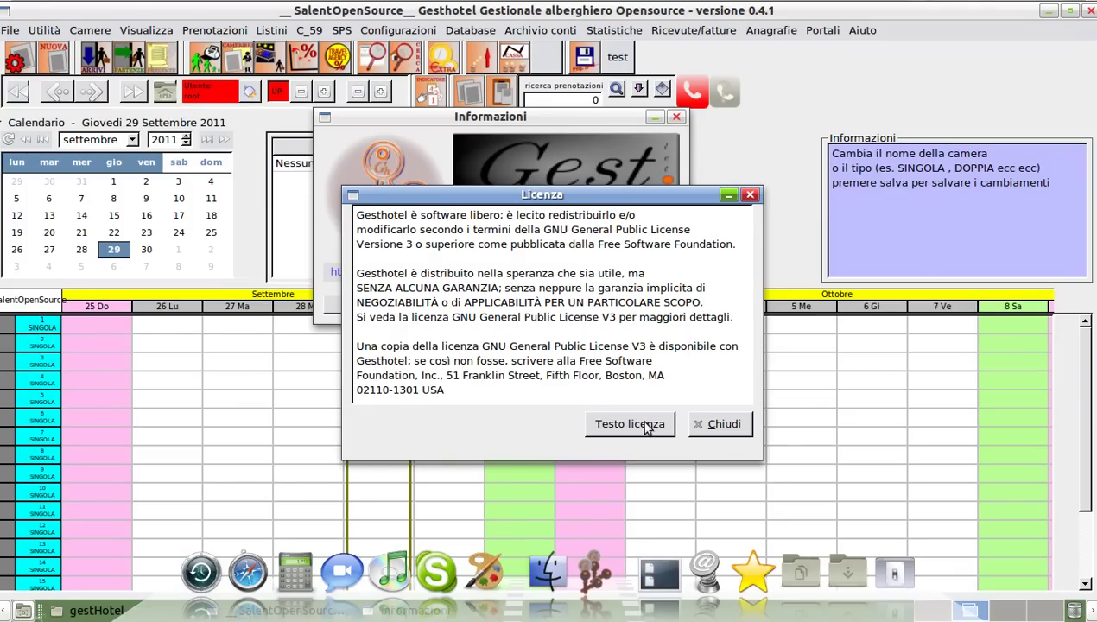
pyautogui.click(608, 422)
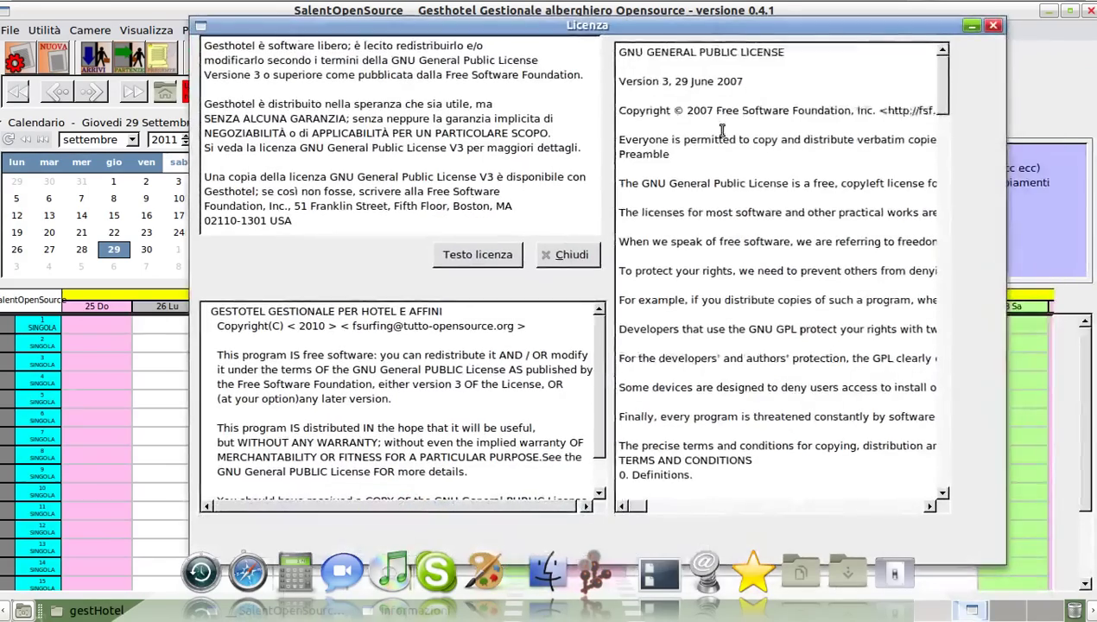
pyautogui.scroll(-10, 721, 129)
pyautogui.click(572, 256)
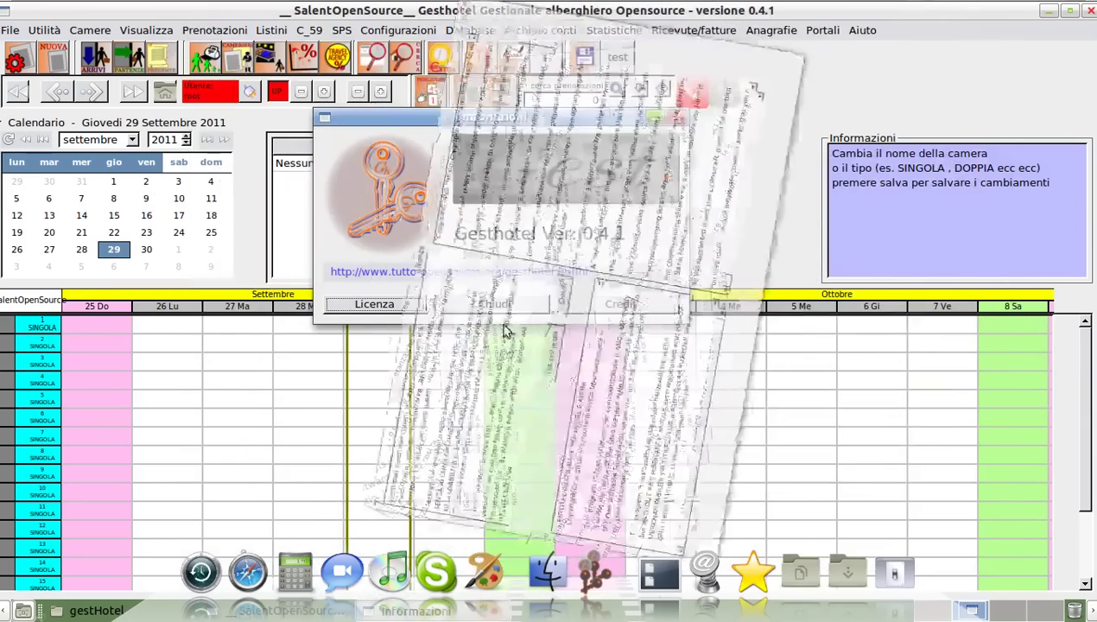
# Review the program credits for code, translation, graphics and testing, and close the credits and the program information window.
pyautogui.click(610, 304)
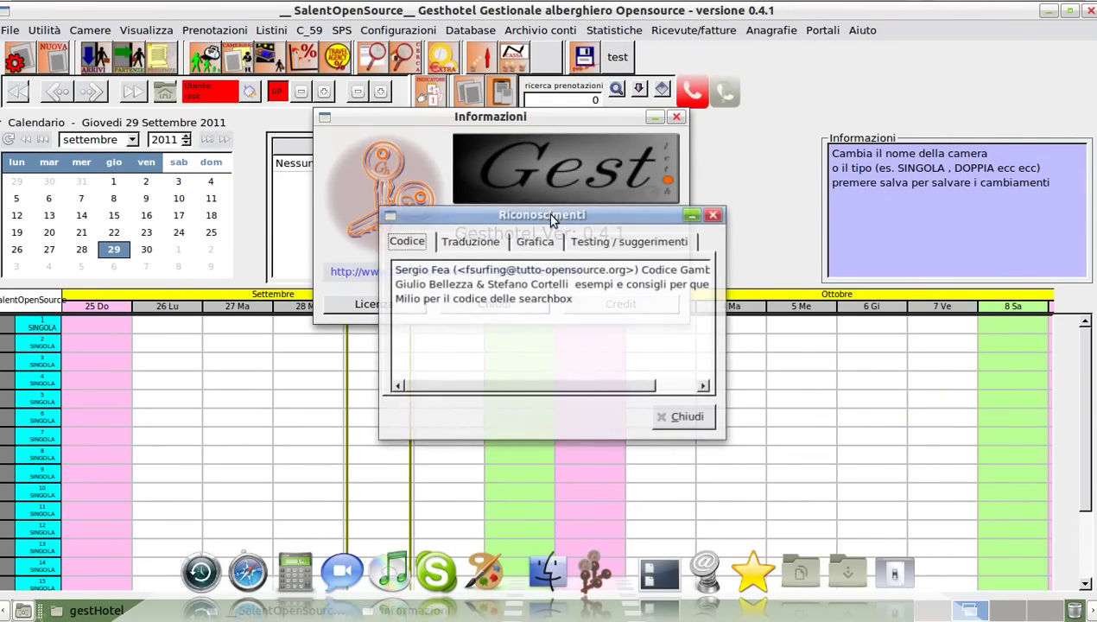
pyautogui.moveTo(552, 218); pyautogui.dragTo(480, 115)
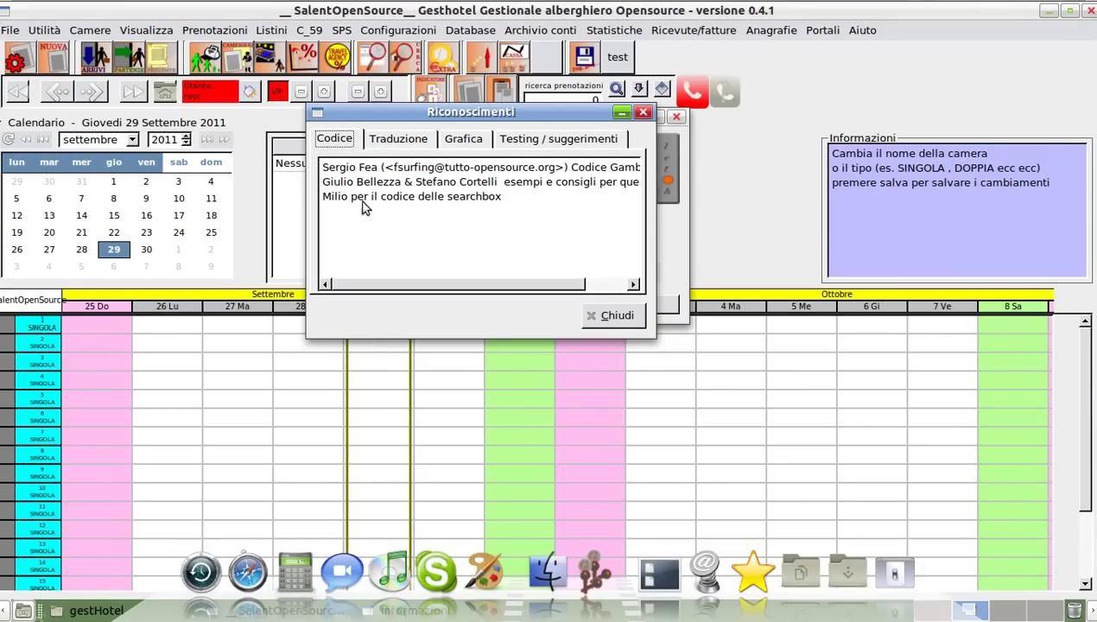
pyautogui.click(397, 143)
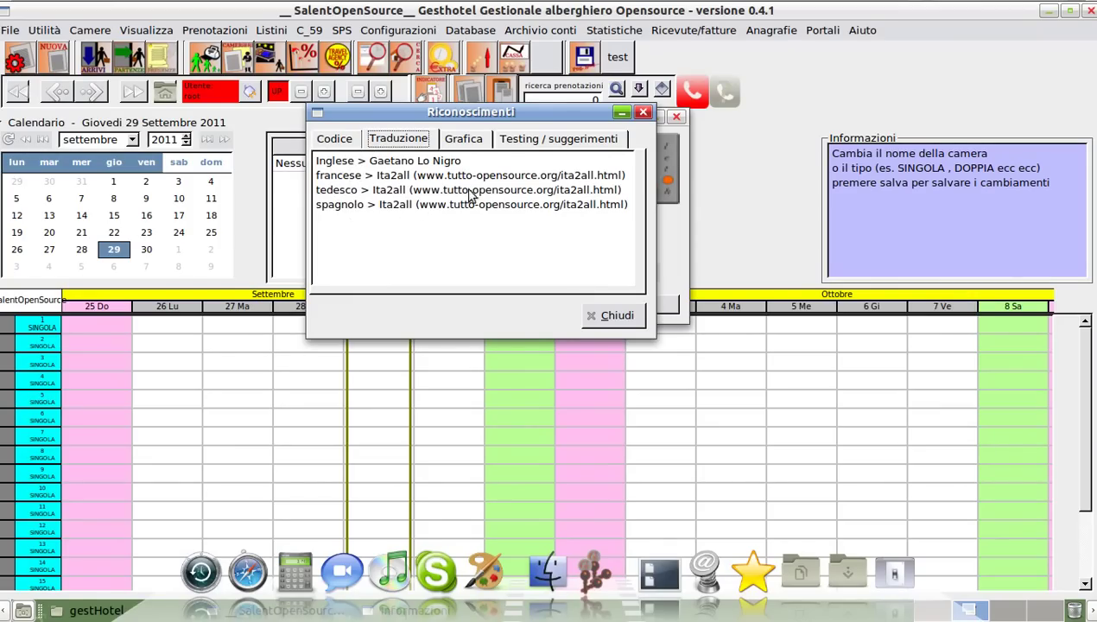
pyautogui.click(469, 144)
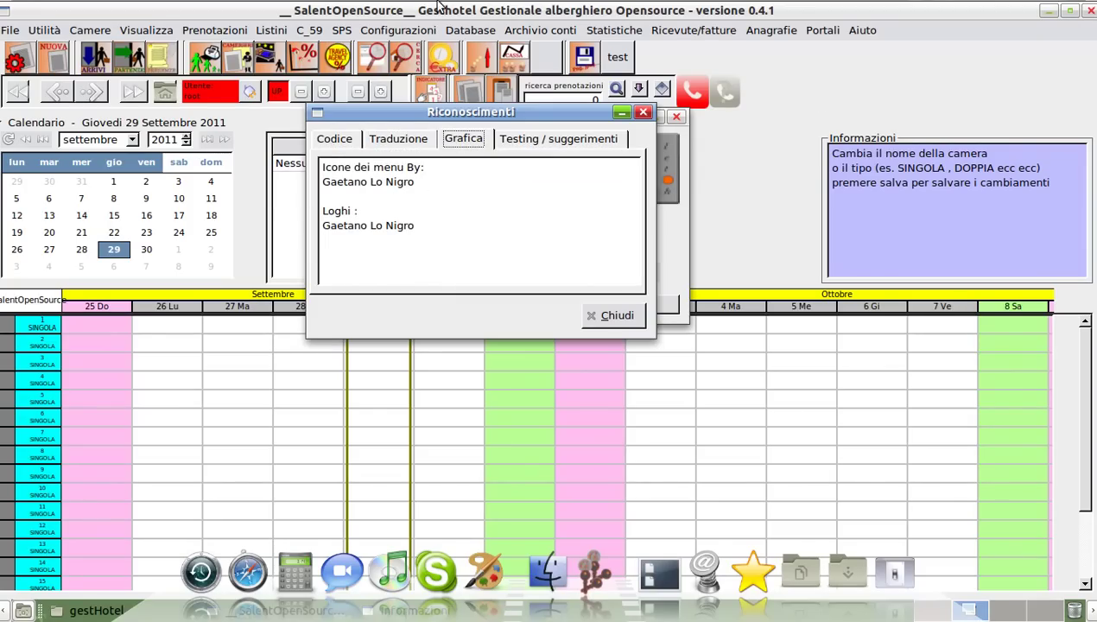
pyautogui.click(550, 144)
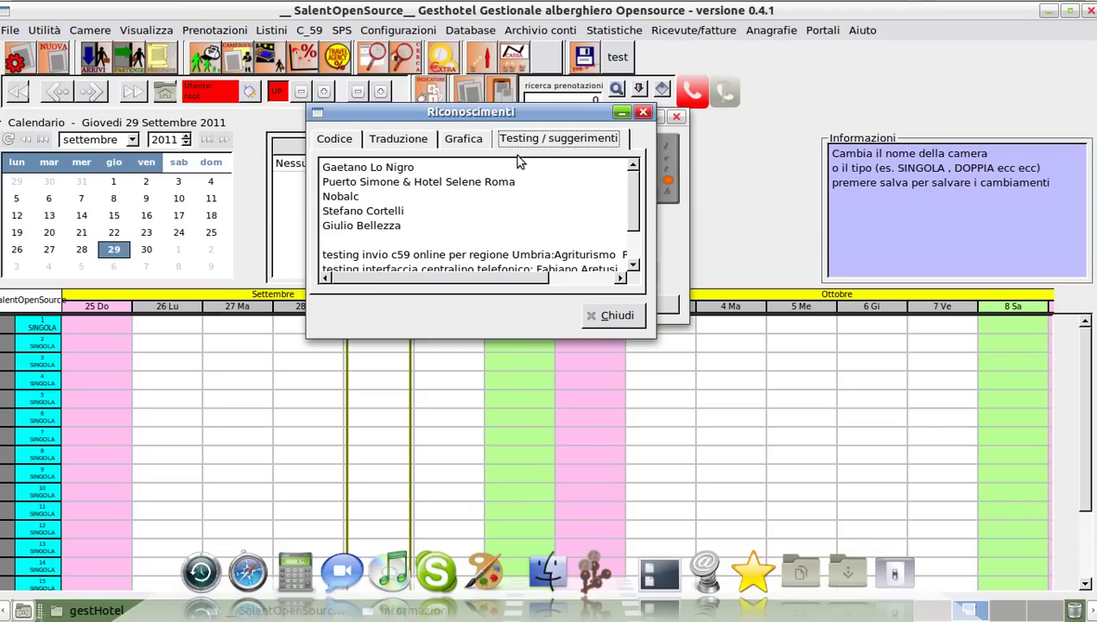
pyautogui.click(592, 316)
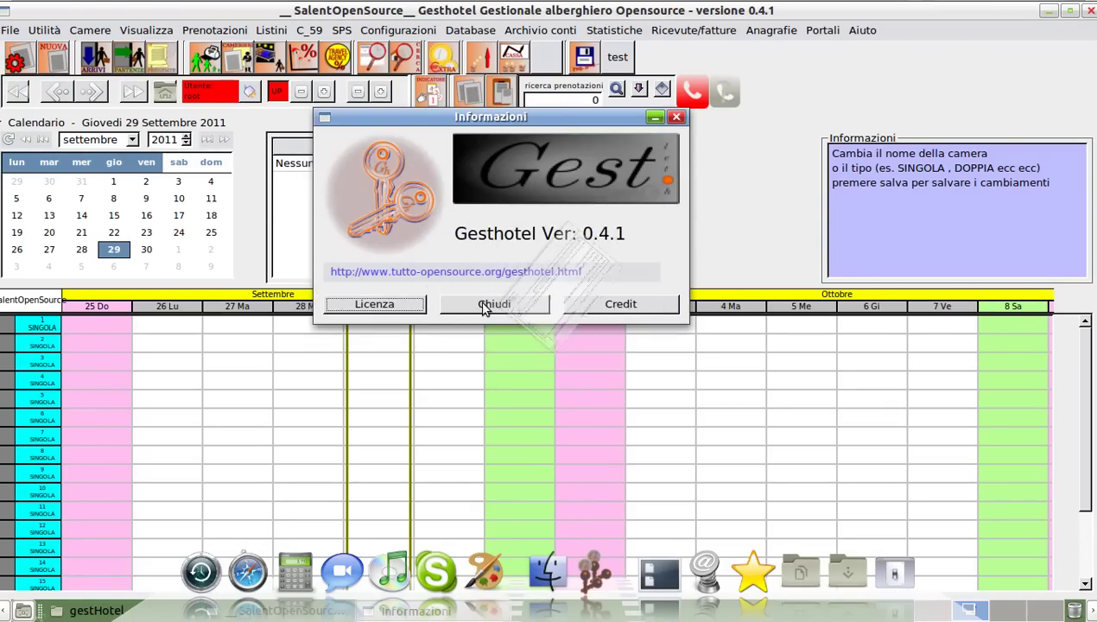
pyautogui.click(471, 304)
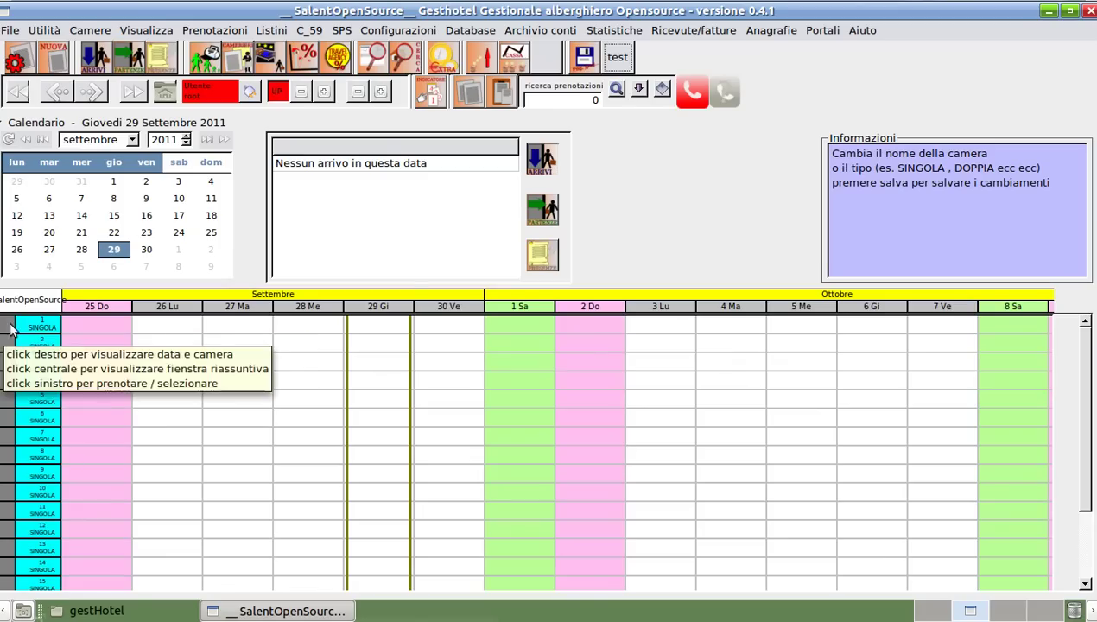
# Add a room type named Suite with white as its colour to the room type definitions and save it.
pyautogui.click(88, 32)
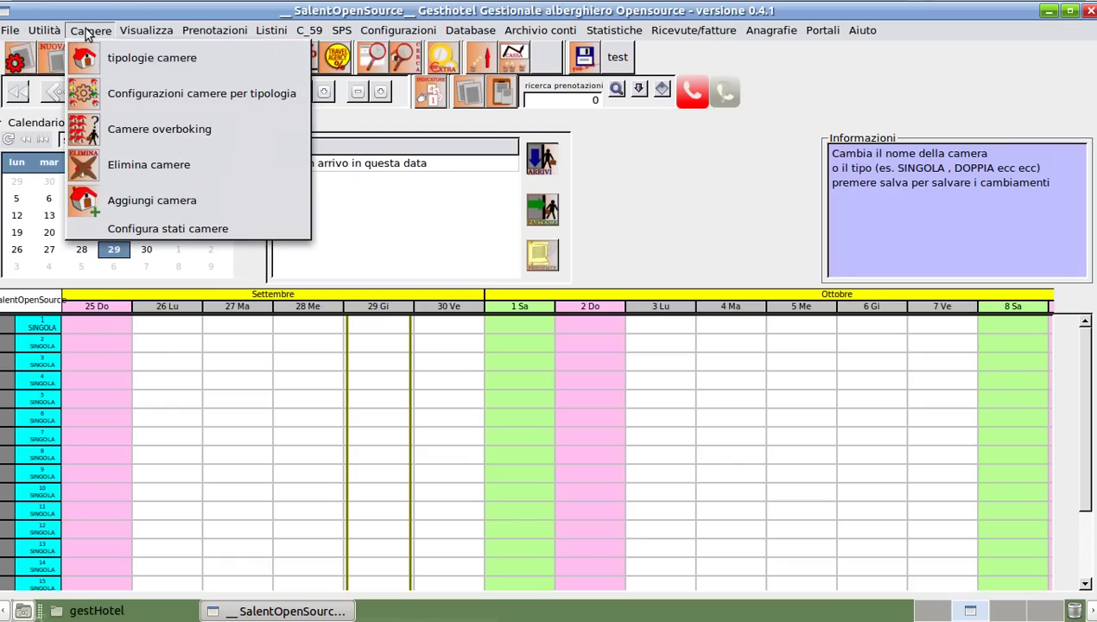
pyautogui.click(127, 57)
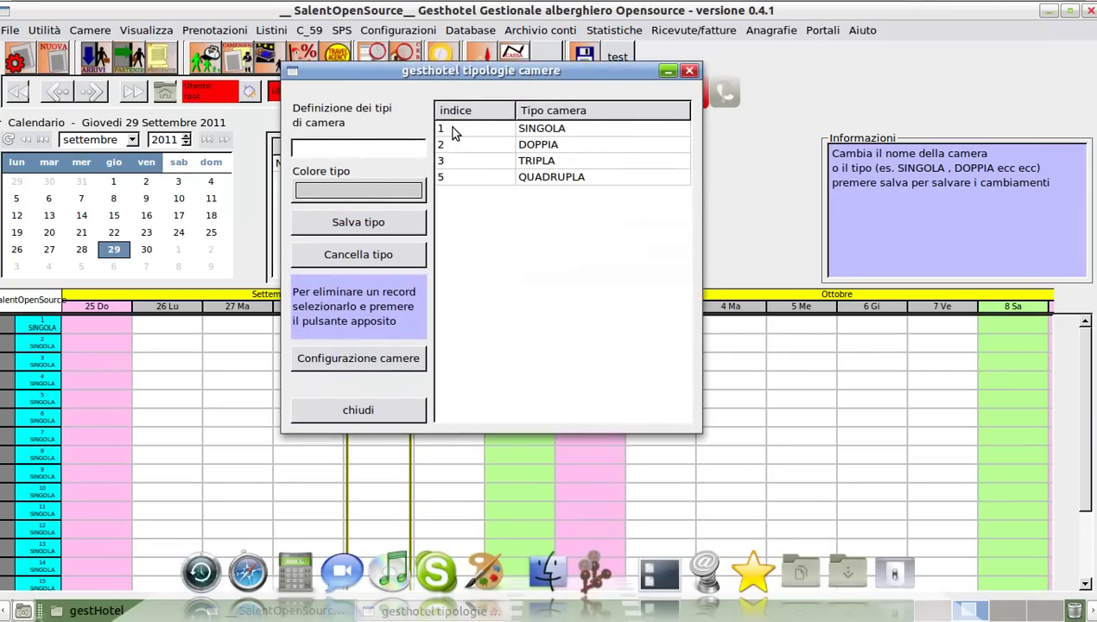
pyautogui.click(519, 179)
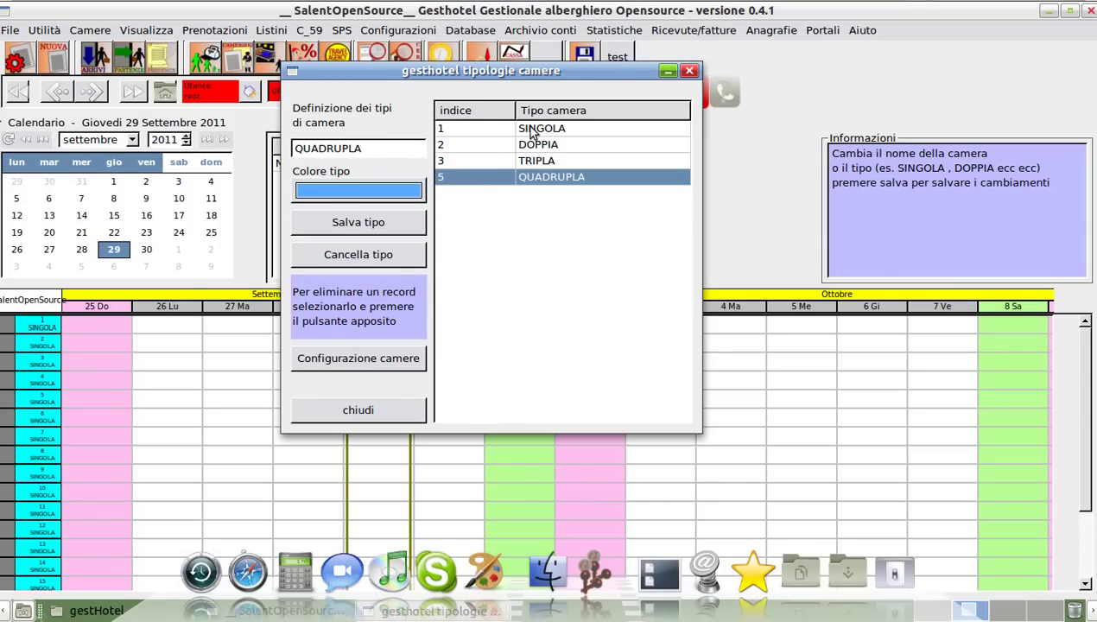
pyautogui.click(571, 130)
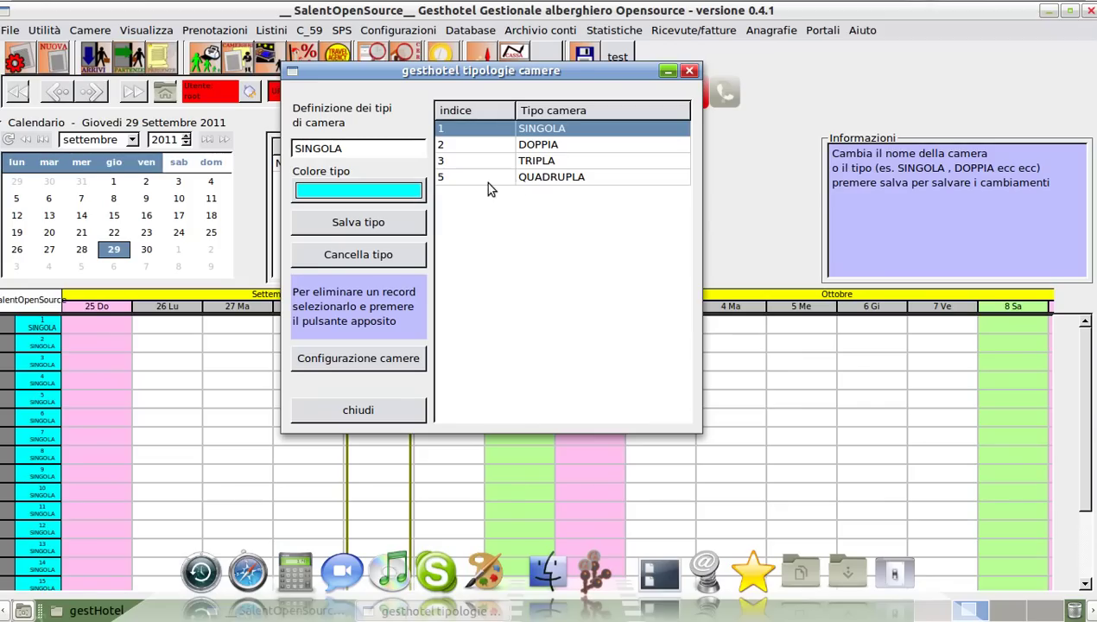
pyautogui.moveTo(357, 148); pyautogui.dragTo(281, 149)
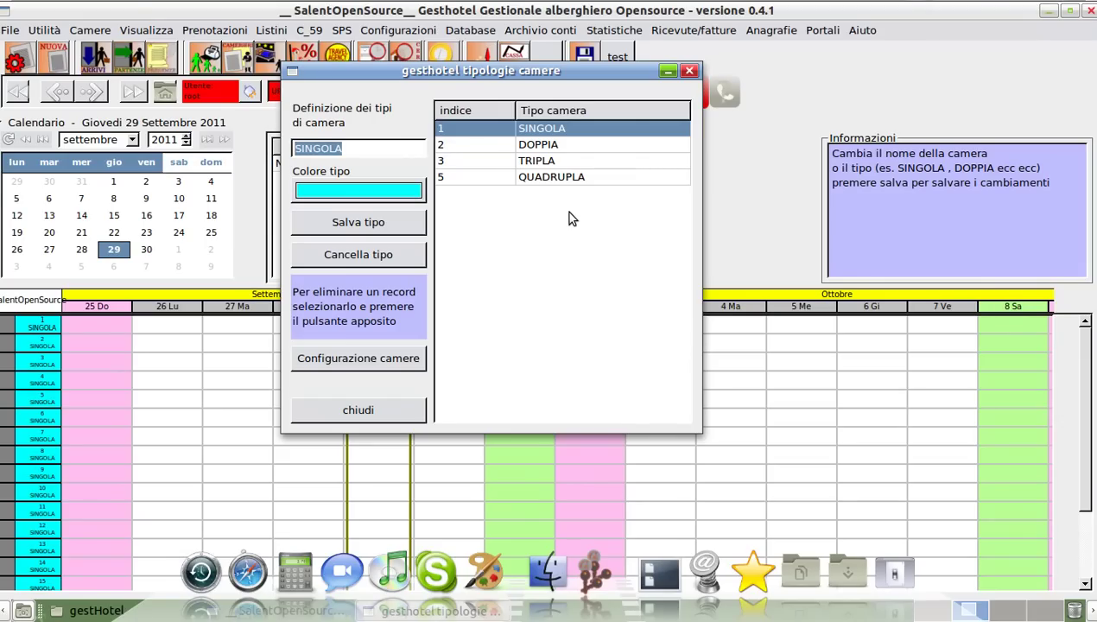
pyautogui.write('S')
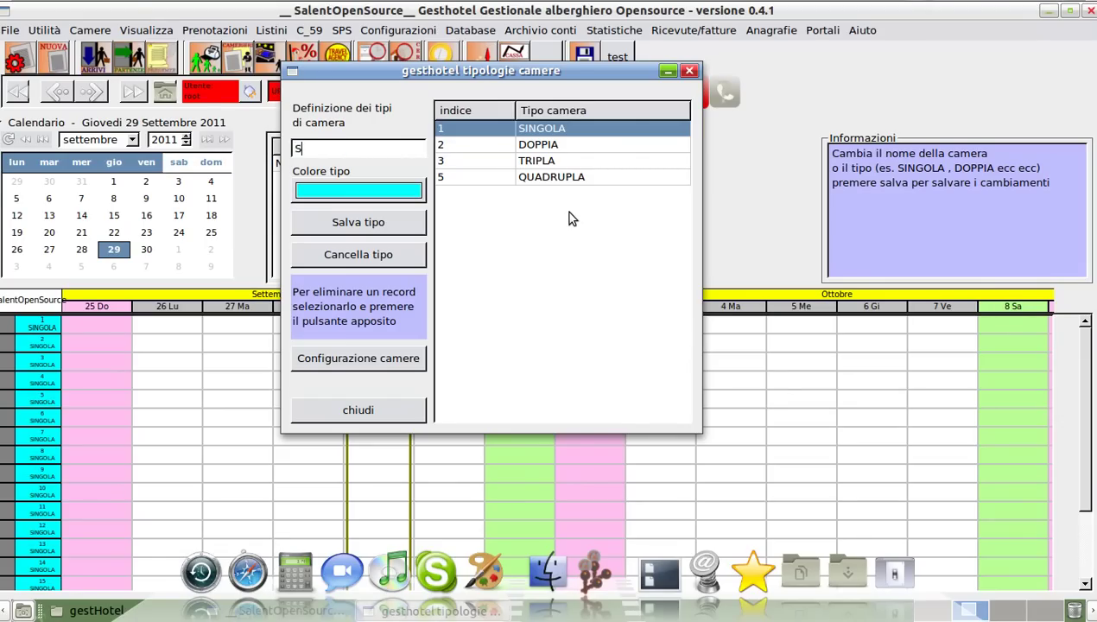
pyautogui.write('uite')
pyautogui.click(367, 189)
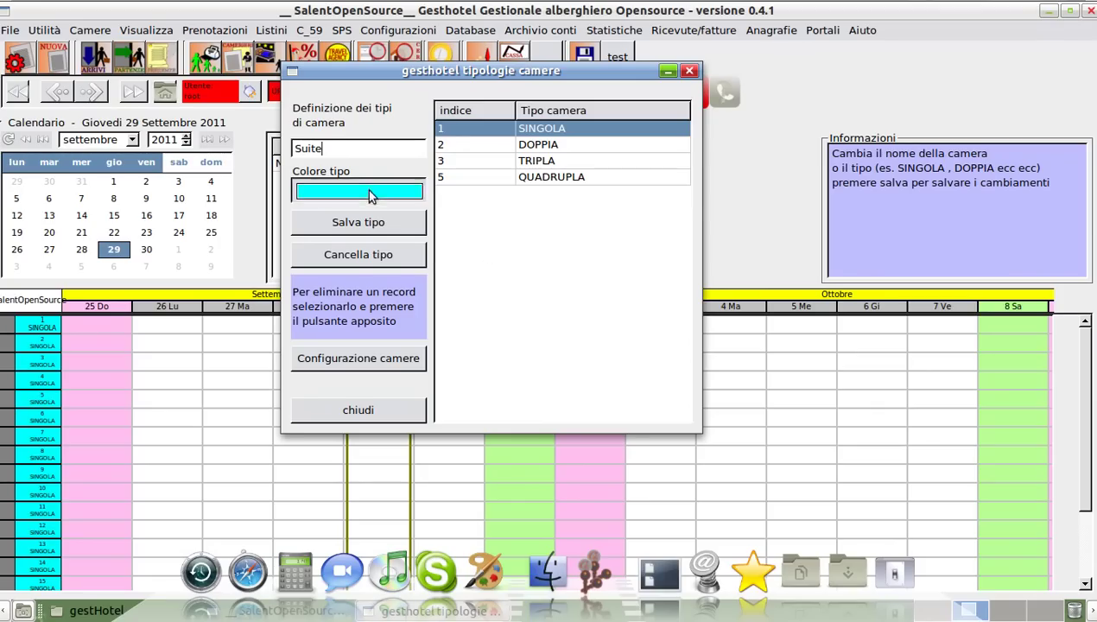
pyautogui.click(475, 251)
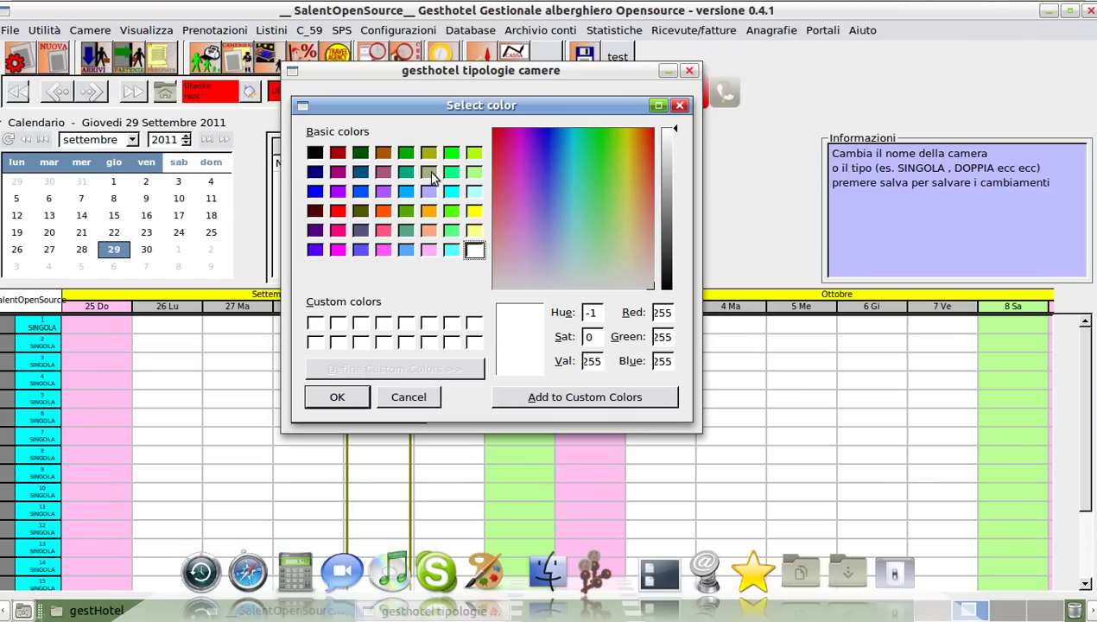
pyautogui.click(337, 397)
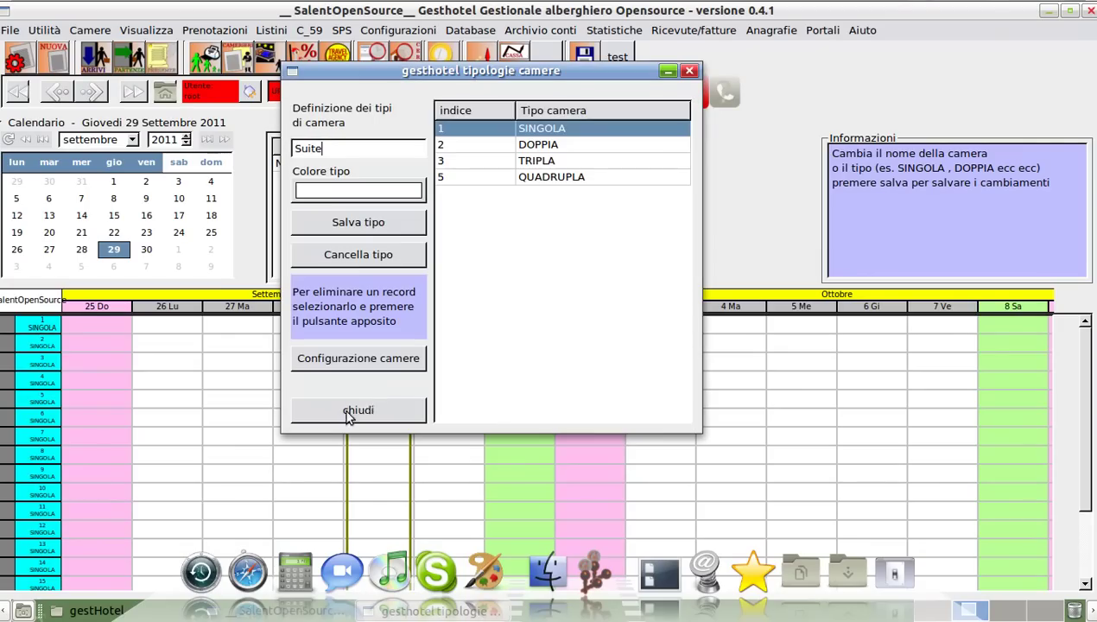
pyautogui.click(367, 223)
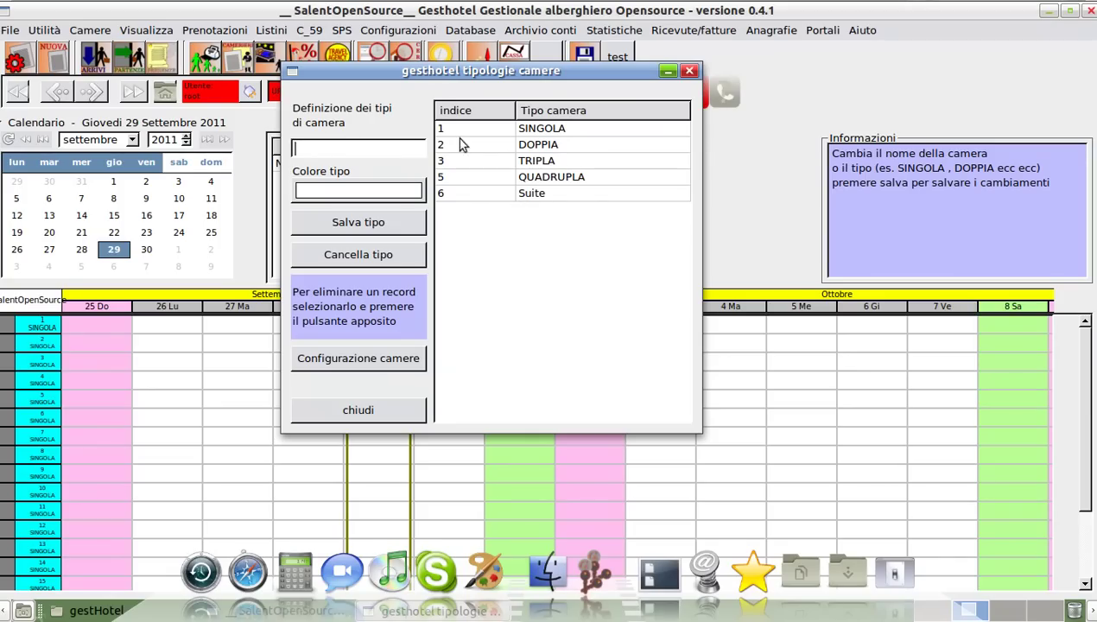
# Change the colour of the SINGOLA room type to the pale cyan basic colour and save the type.
pyautogui.click(523, 129)
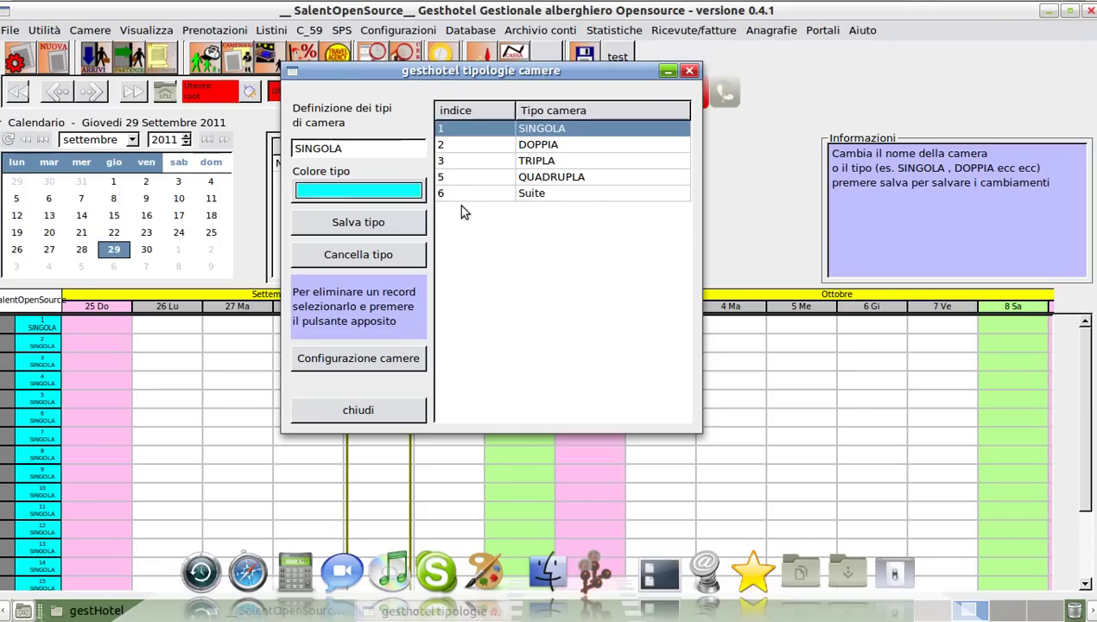
pyautogui.click(384, 193)
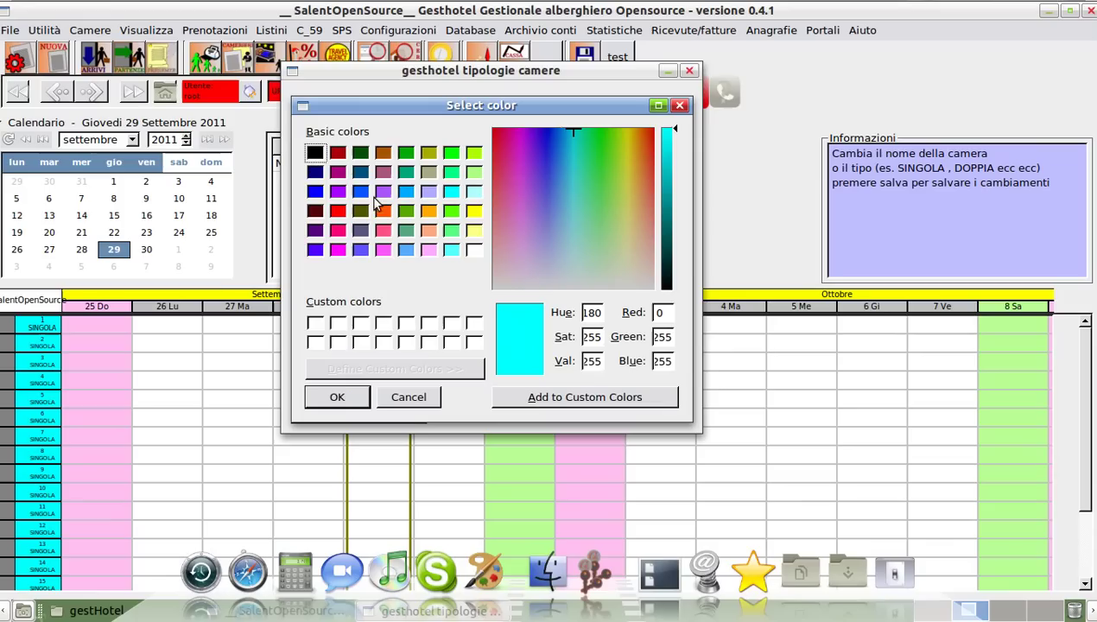
pyautogui.click(476, 193)
pyautogui.click(341, 399)
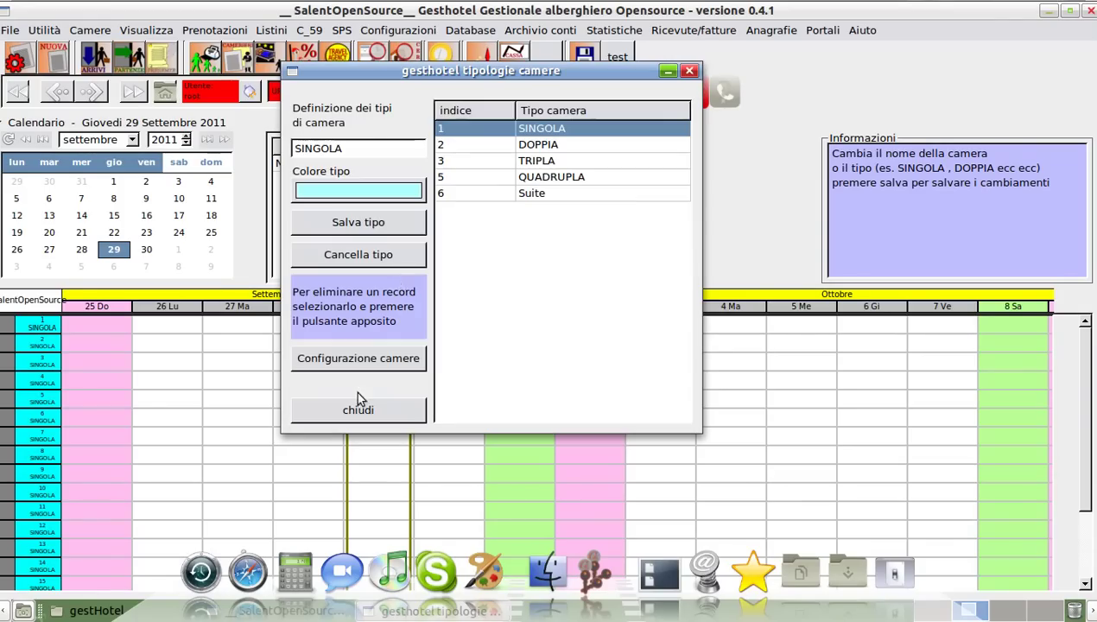
pyautogui.click(335, 226)
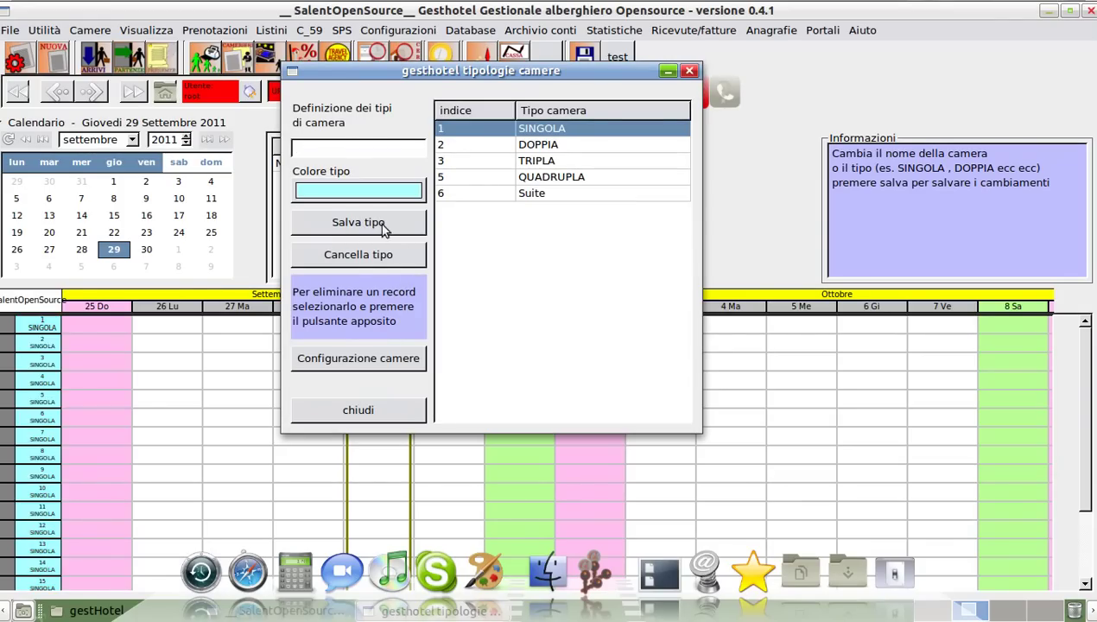
# Change the colour of the DOPPIA room type to bright yellow and save the type.
pyautogui.click(548, 145)
pyautogui.click(382, 192)
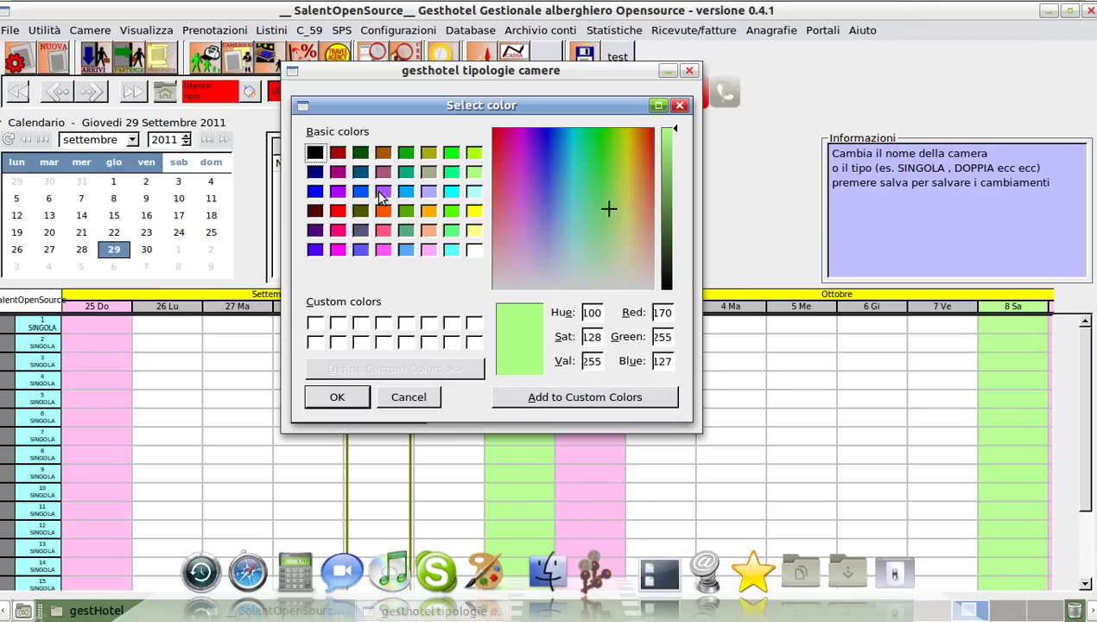
pyautogui.click(473, 211)
pyautogui.click(361, 398)
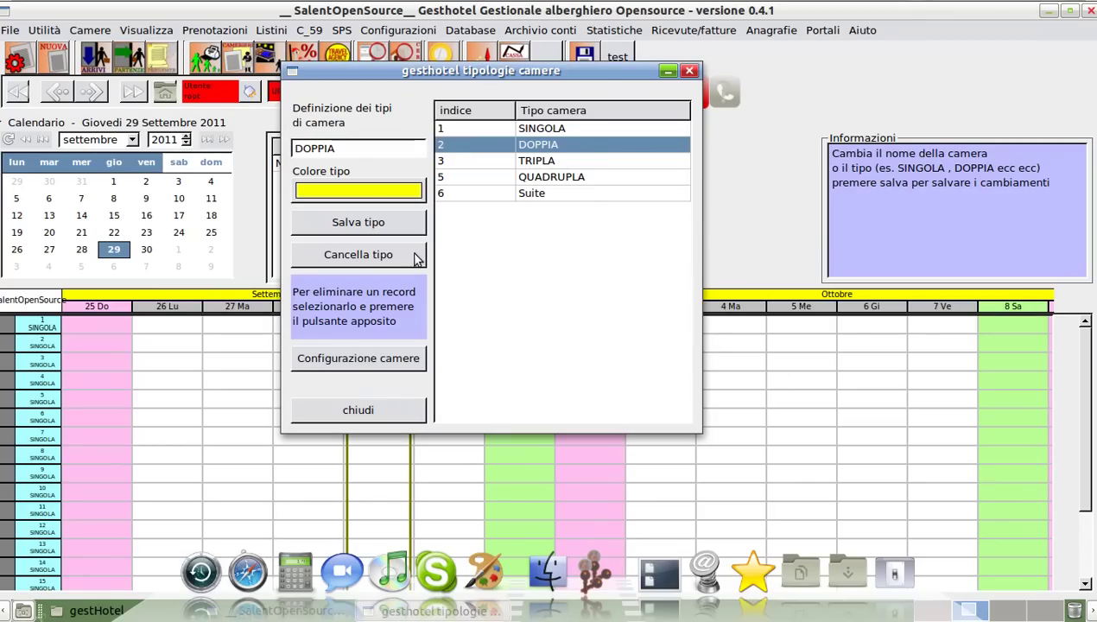
pyautogui.click(367, 223)
# Set the TRIPLA room type's colour to pale yellow (255, 255, 127) and save the type.
pyautogui.click(534, 161)
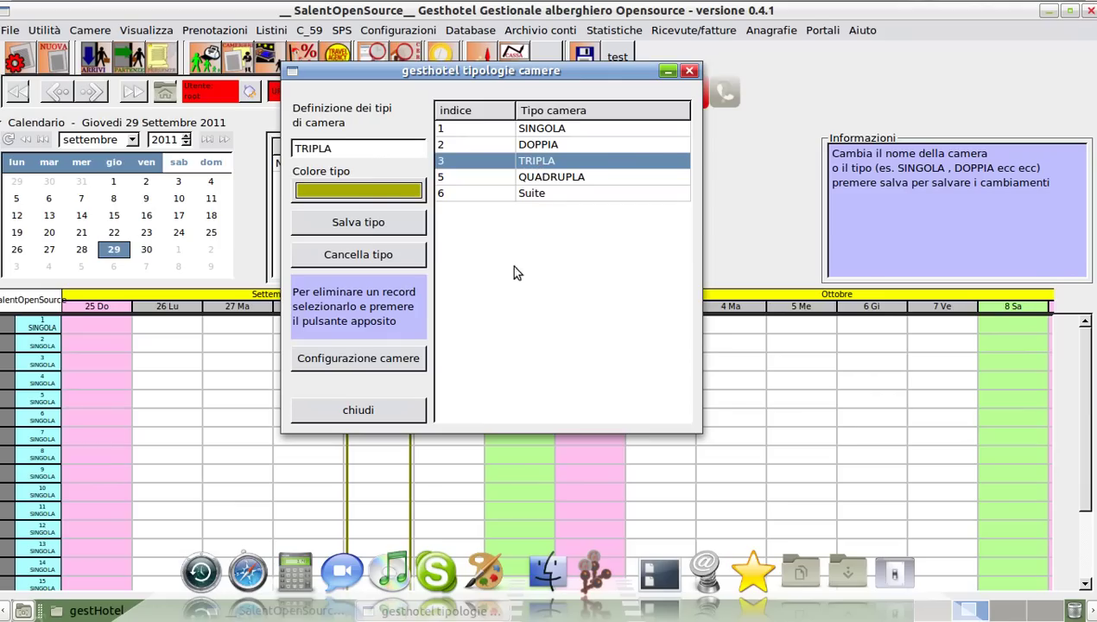
pyautogui.click(390, 194)
pyautogui.click(474, 231)
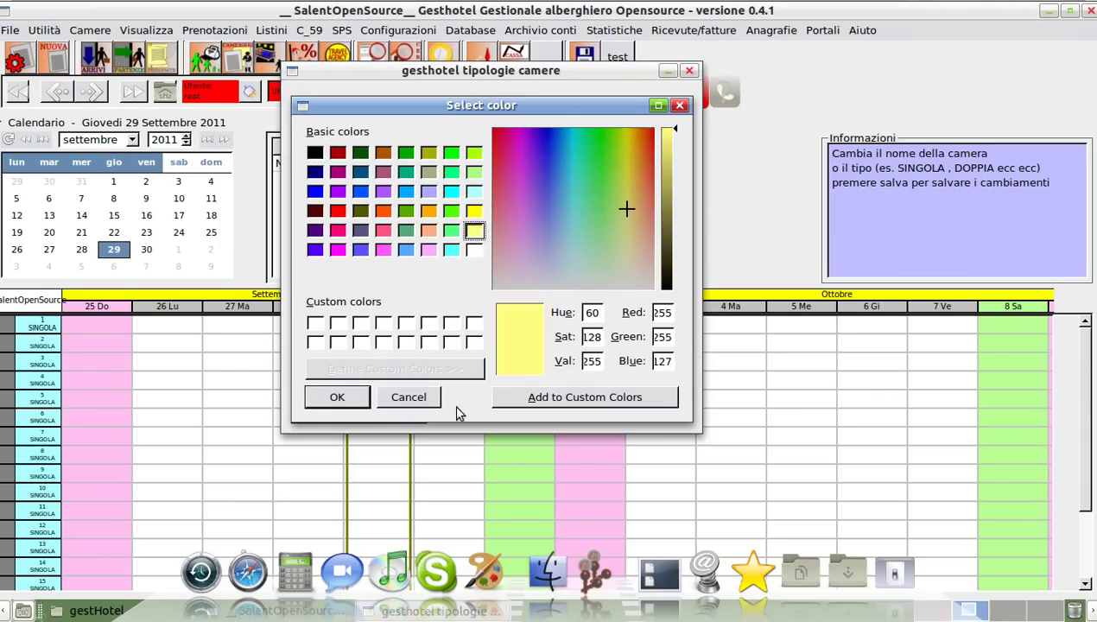
pyautogui.click(338, 397)
pyautogui.click(380, 225)
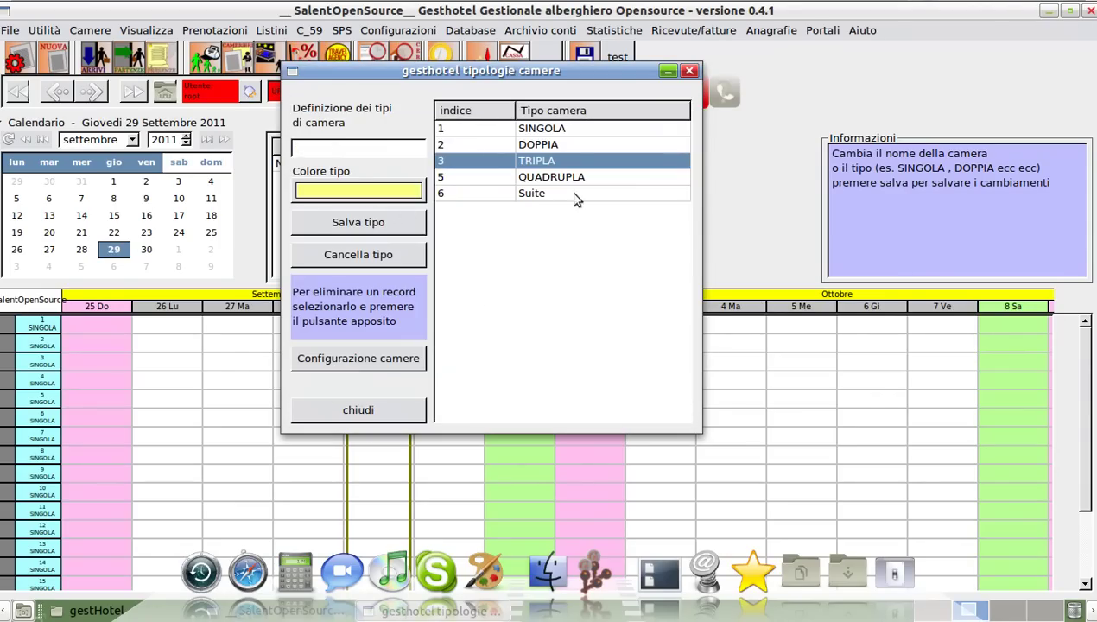
# Set the QUADRUPLA room type's colour to the light green basic colour and save the type.
pyautogui.click(551, 176)
pyautogui.click(381, 194)
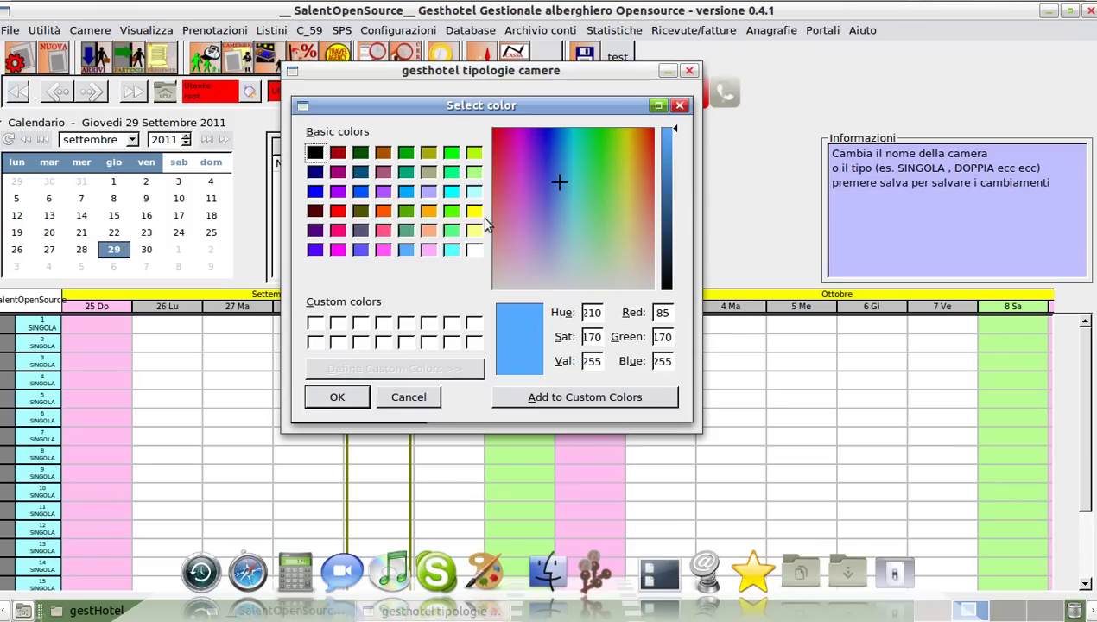
pyautogui.click(474, 171)
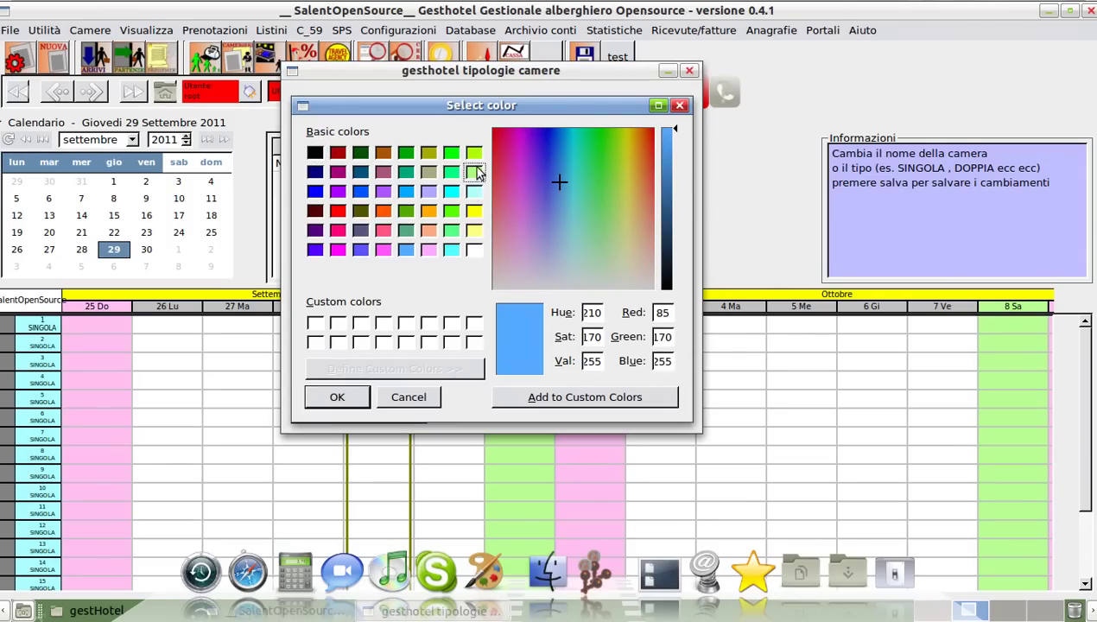
pyautogui.click(343, 396)
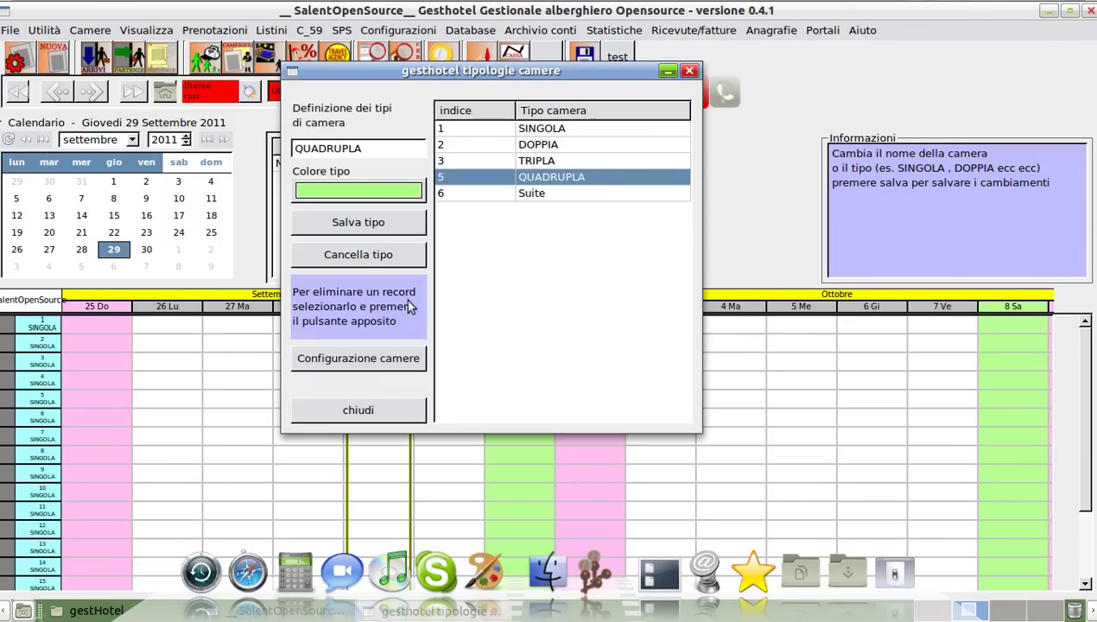
pyautogui.click(368, 224)
# Check the saved colour of each room type, from SINGOLA through Suite, in the room type list.
pyautogui.click(538, 161)
pyautogui.click(534, 144)
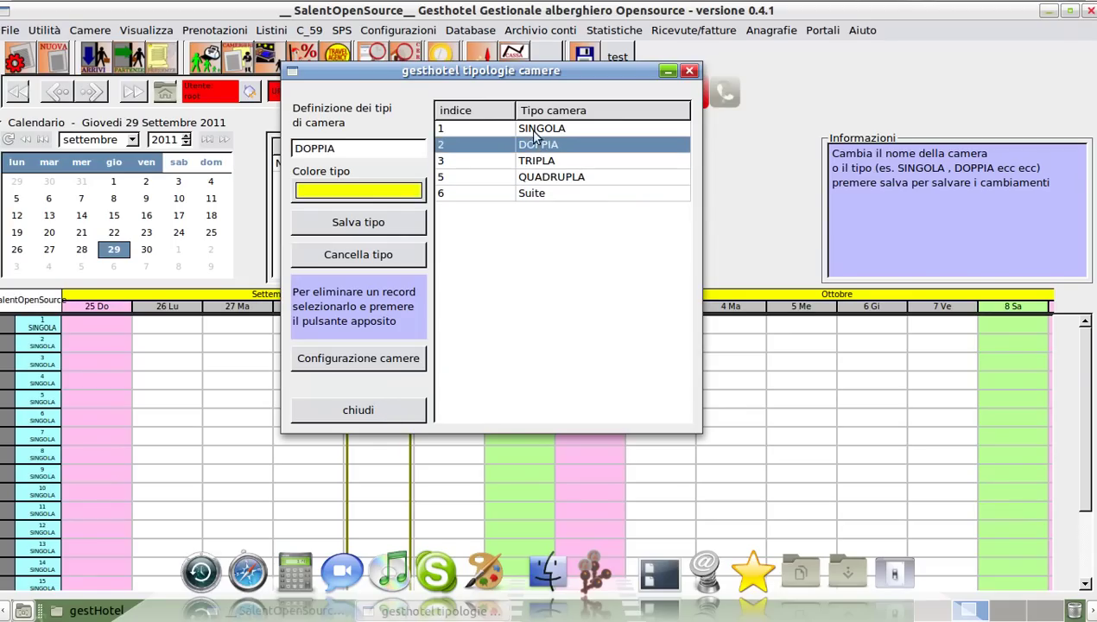
pyautogui.click(483, 129)
pyautogui.click(484, 144)
pyautogui.click(485, 162)
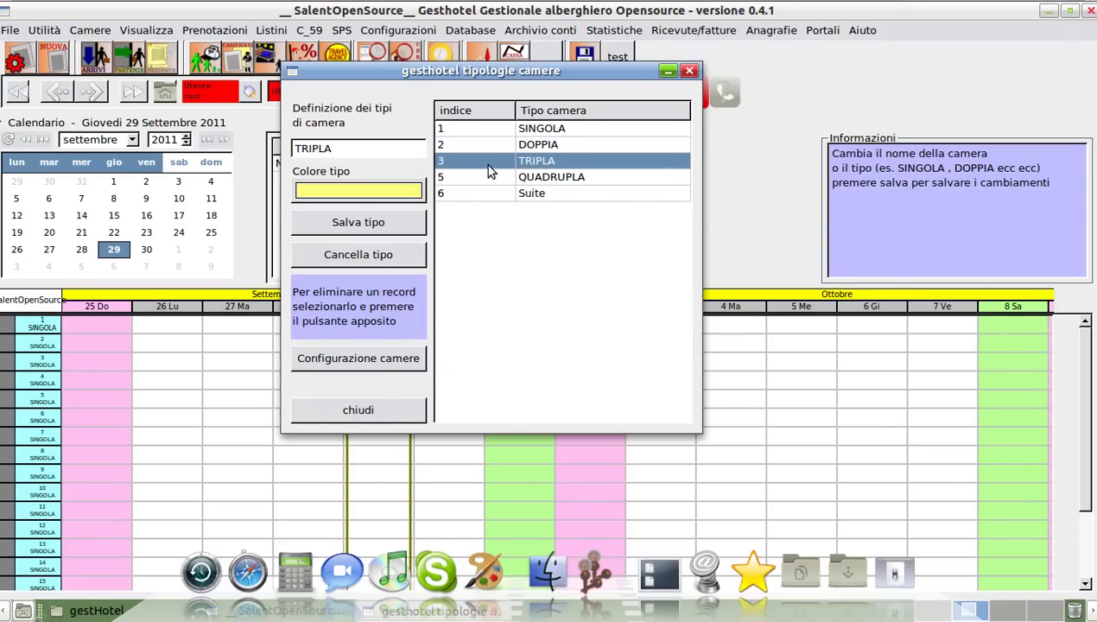
pyautogui.click(485, 179)
pyautogui.click(479, 191)
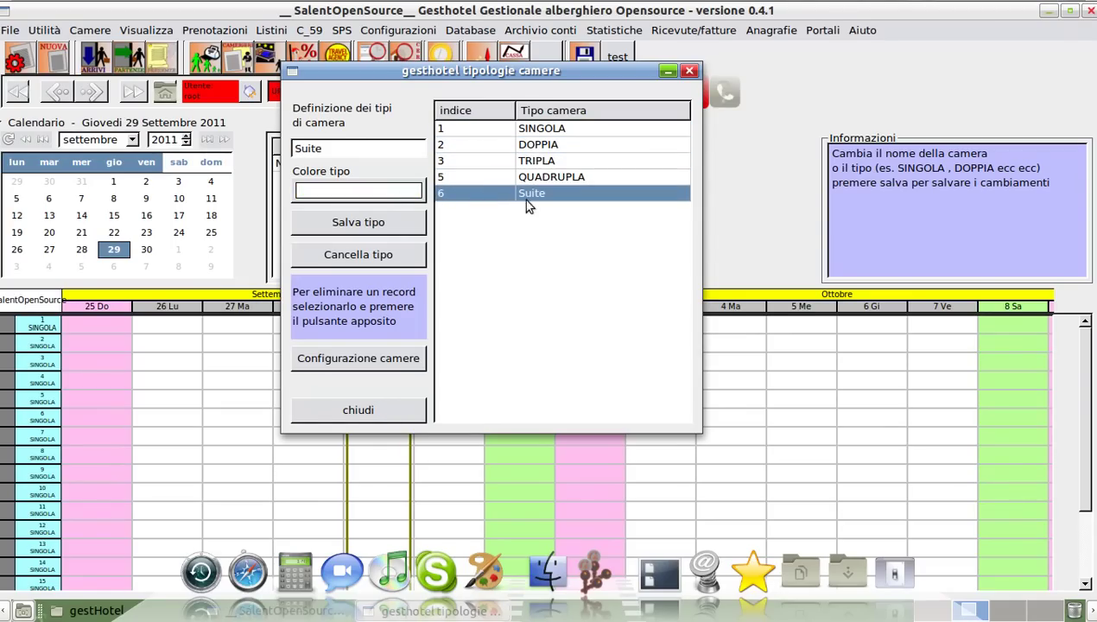
# Close the room types window, rename room 1 as Rosa and save it.
pyautogui.click(388, 412)
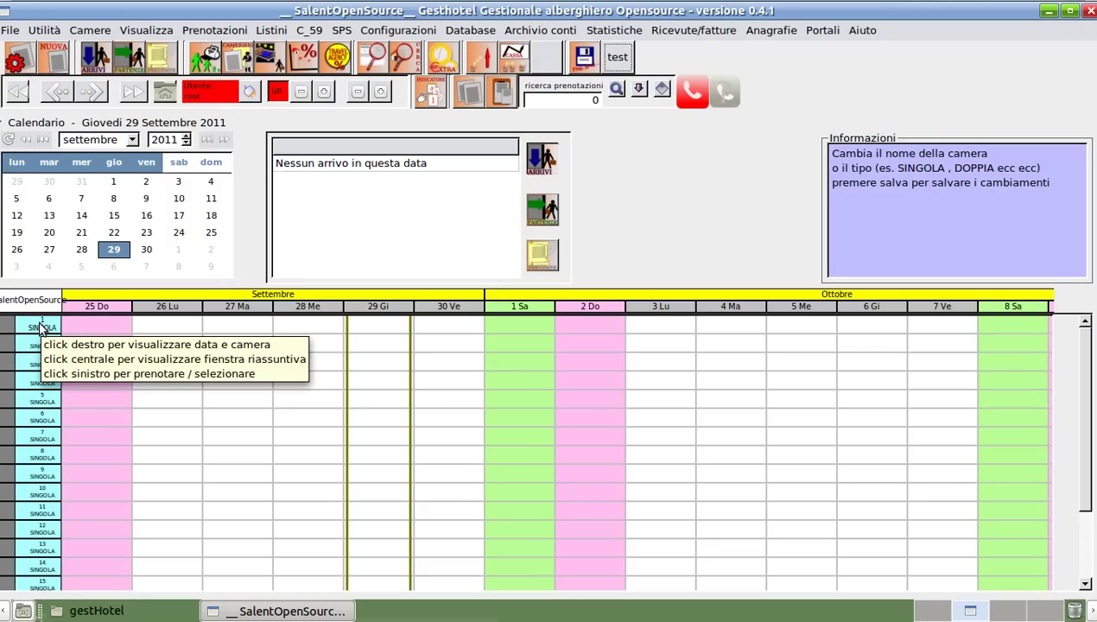
pyautogui.click(39, 329)
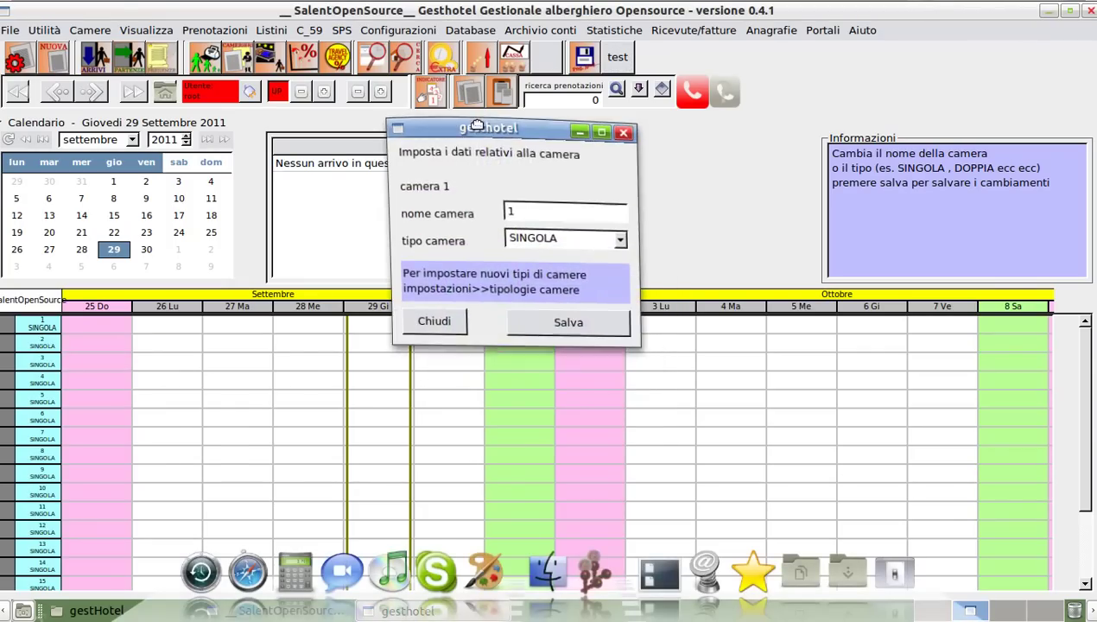
pyautogui.doubleClick(517, 193)
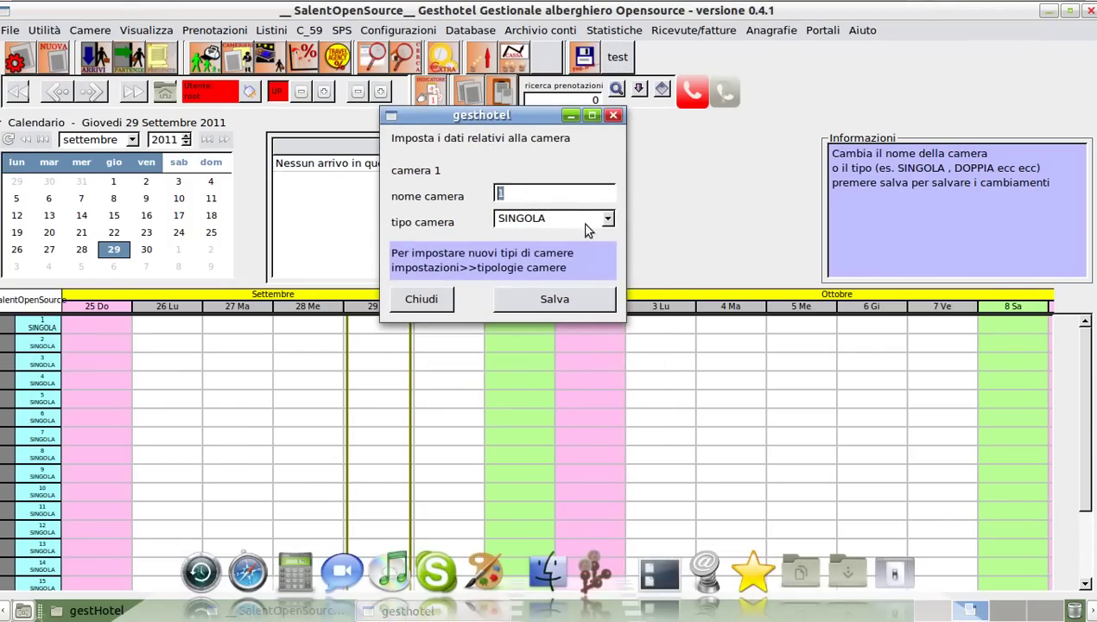
pyautogui.write('Rosa')
pyautogui.press('Return')
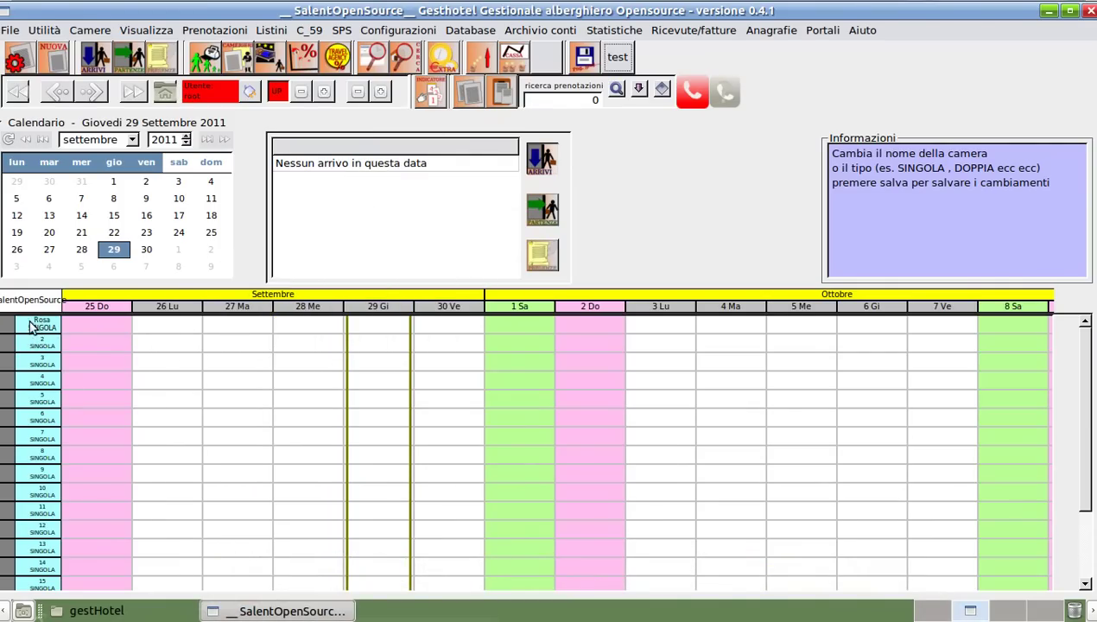
# Rename room 2 as Margherita, set its type to DOPPIA and save the room.
pyautogui.doubleClick(43, 341)
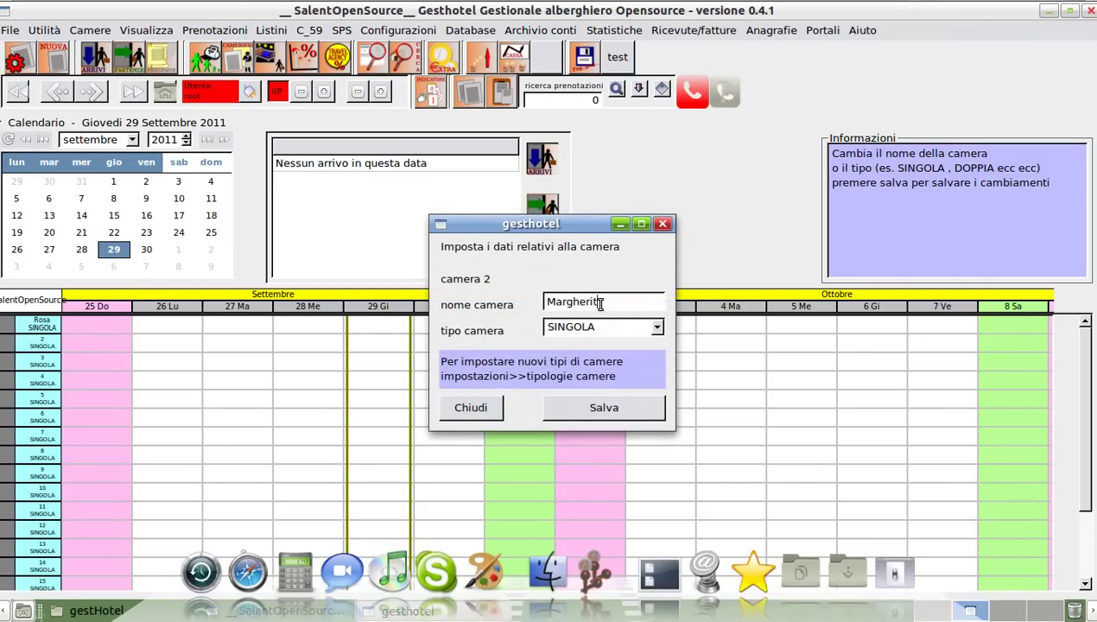
pyautogui.click(642, 327)
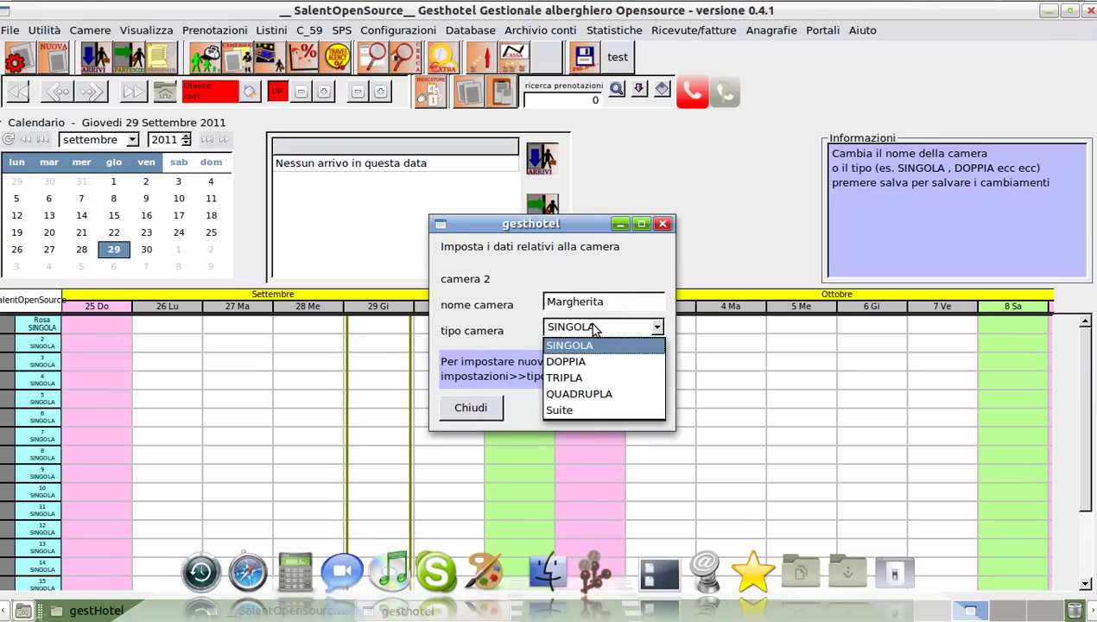
pyautogui.click(586, 363)
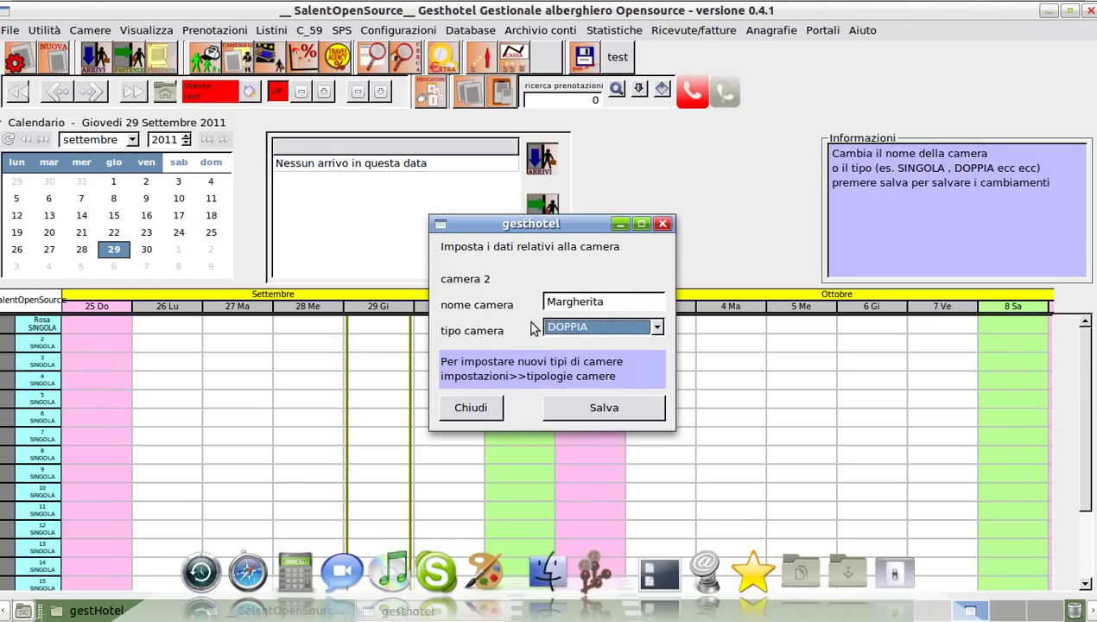
pyautogui.click(603, 409)
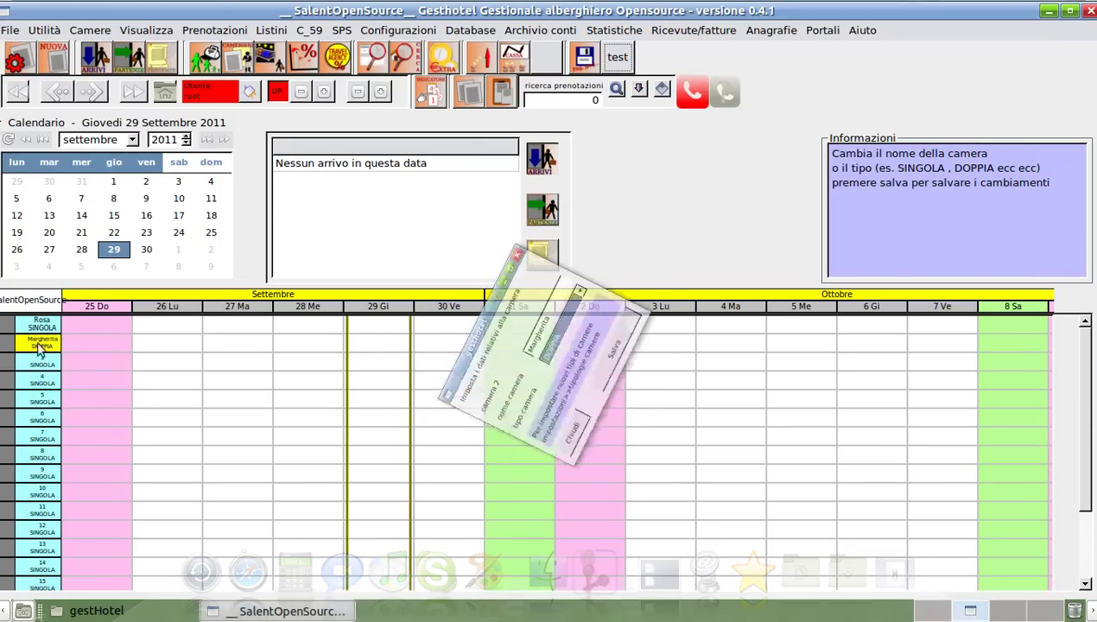
# Rename room 3 as Viola, set its type to TRIPLA and save the room.
pyautogui.click(42, 361)
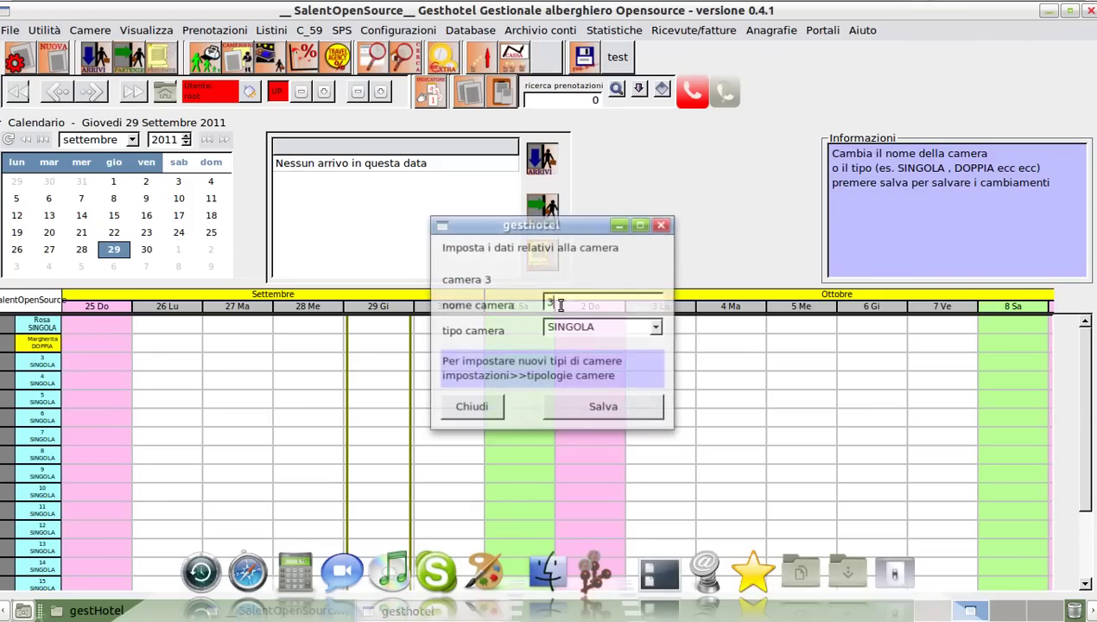
pyautogui.doubleClick(561, 305)
pyautogui.write('Viol')
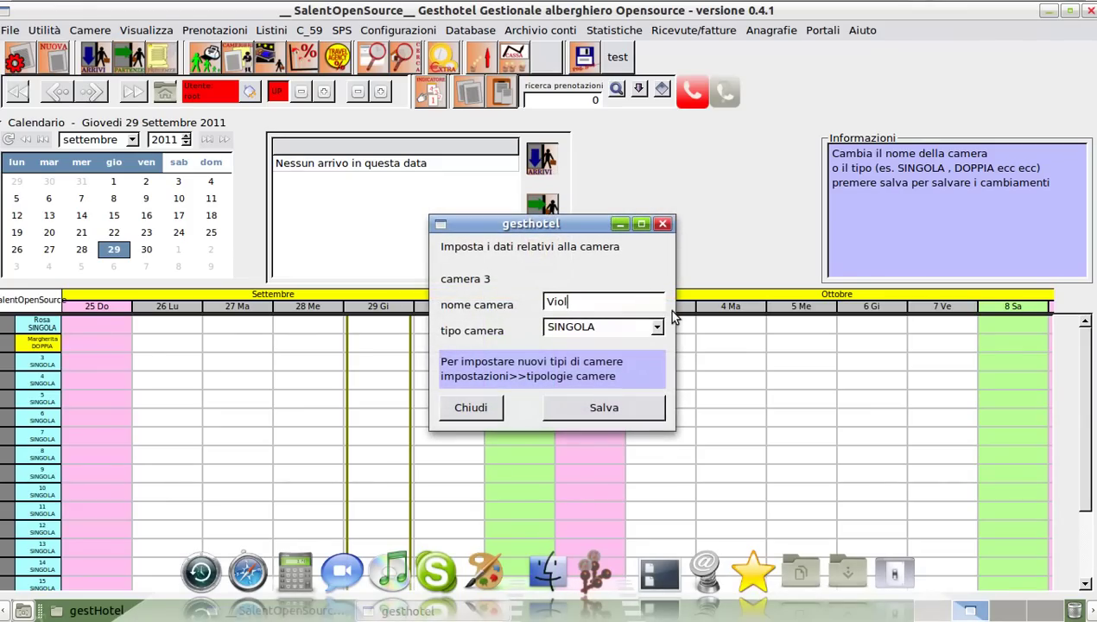
pyautogui.write('a')
pyautogui.click(592, 326)
pyautogui.click(577, 373)
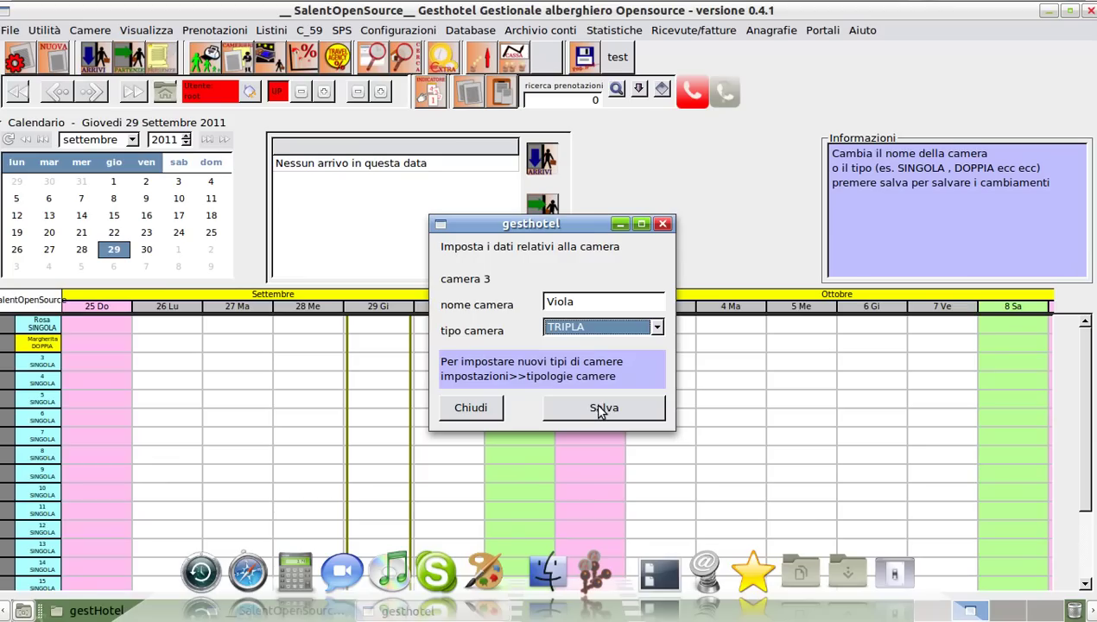
pyautogui.click(654, 411)
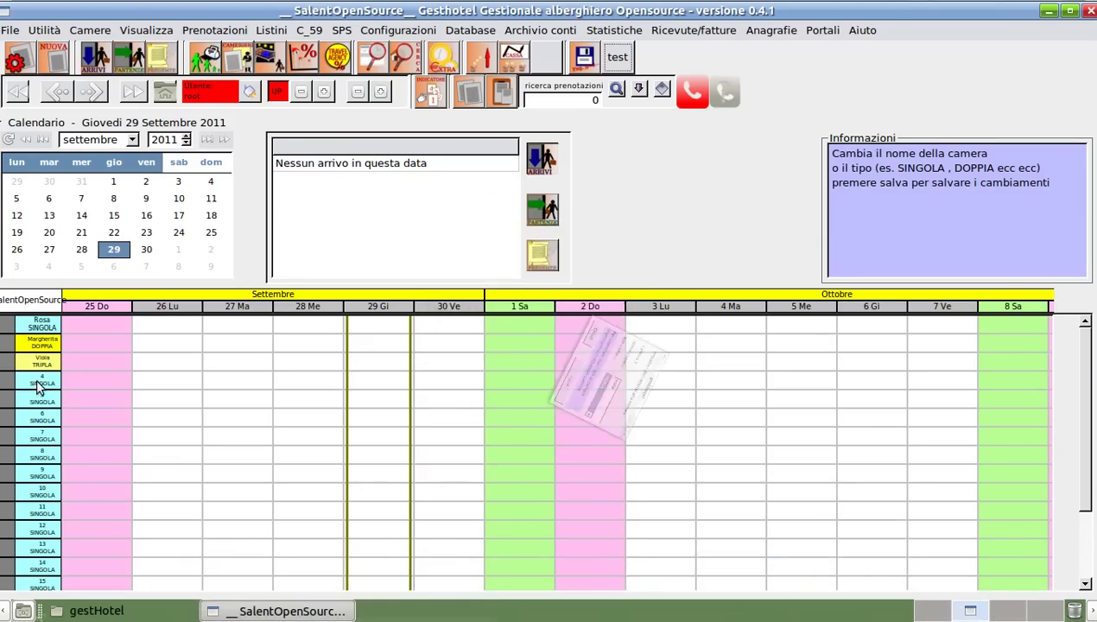
# Rename room 4 as Quadrifoglio, set its type to Suite and save the room.
pyautogui.click(39, 386)
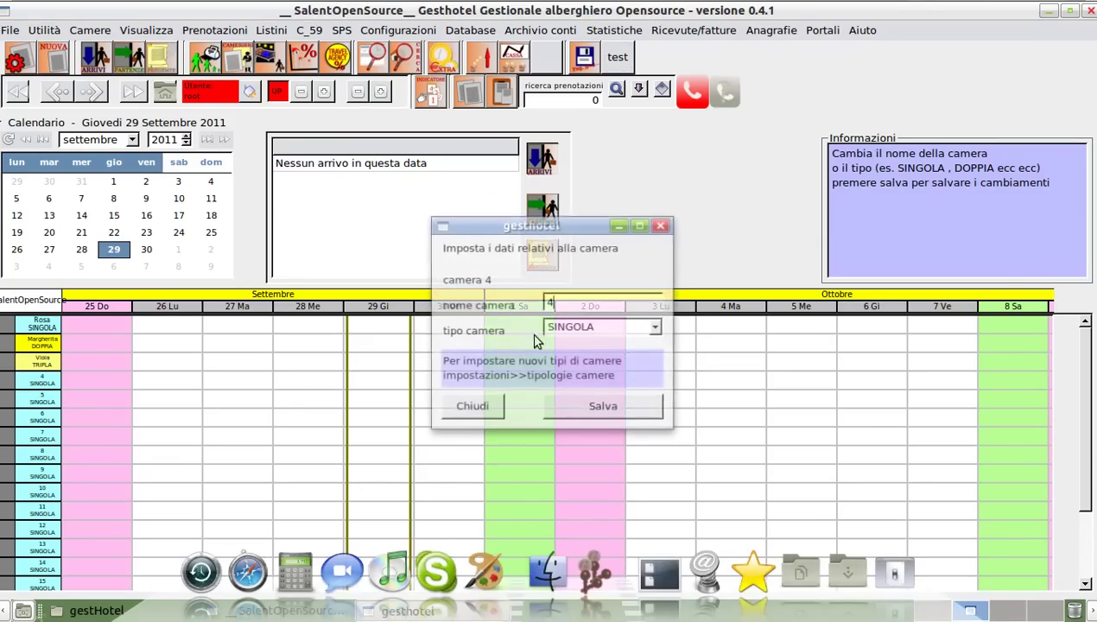
pyautogui.doubleClick(566, 303)
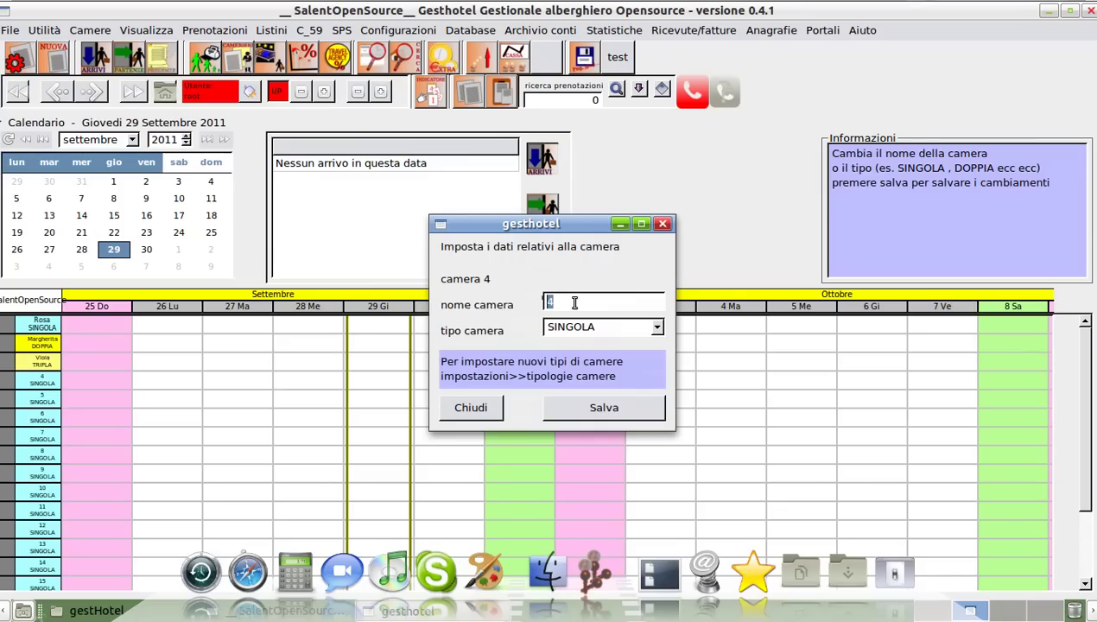
pyautogui.write('Quadrifoglio')
pyautogui.click(557, 327)
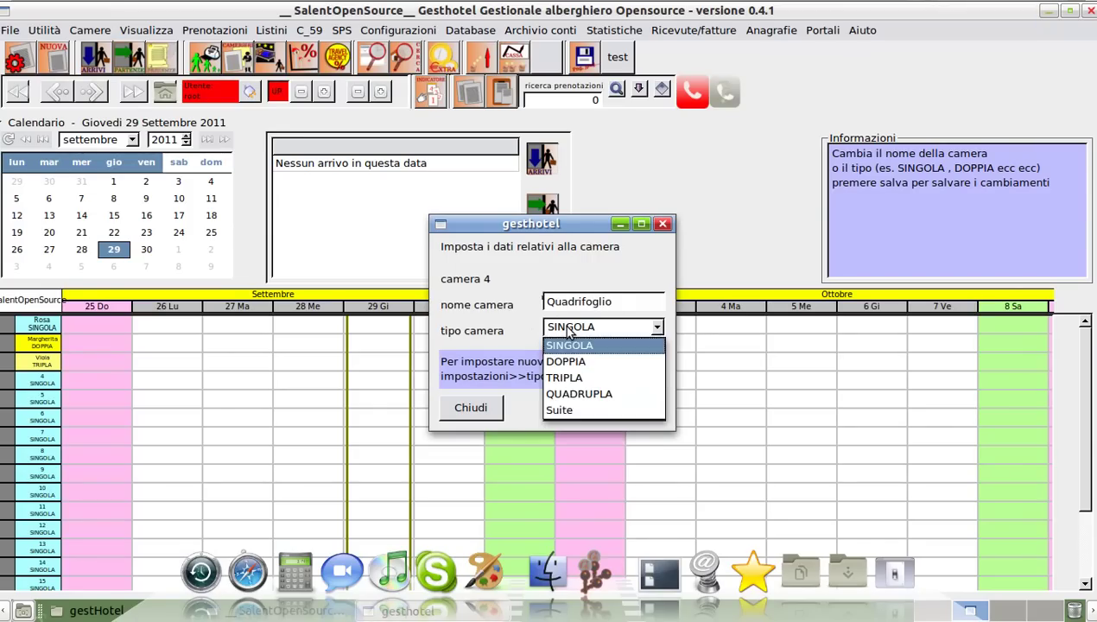
pyautogui.click(569, 410)
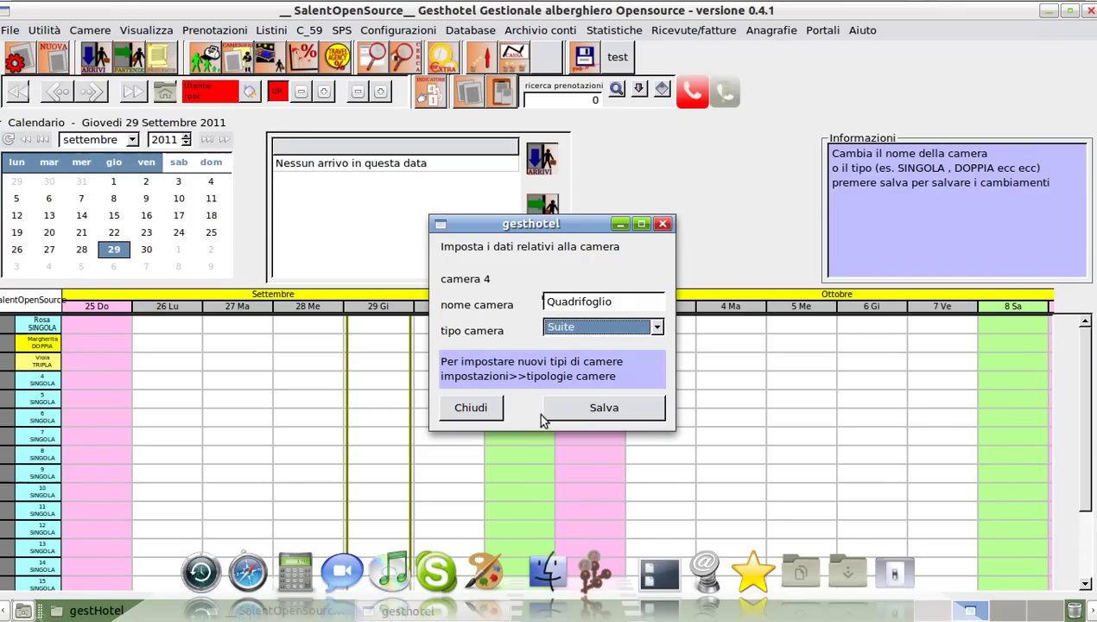
pyautogui.click(591, 409)
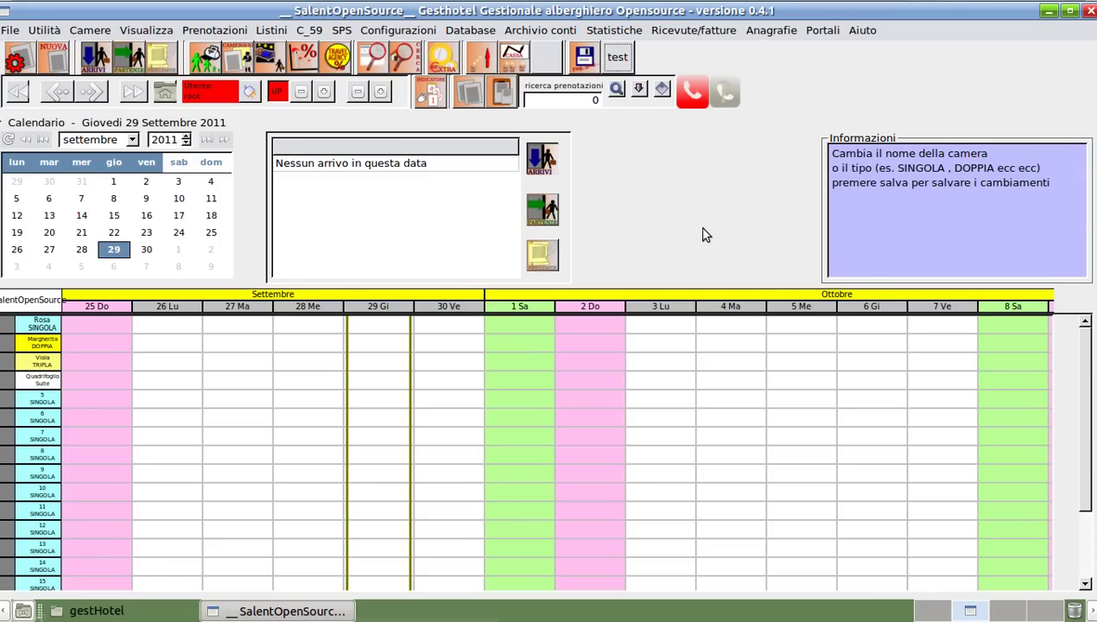
# Add 2 overbooking rooms of type Suite in the overbooking rooms settings and confirm the addition.
pyautogui.scroll(-3, 724, 494)
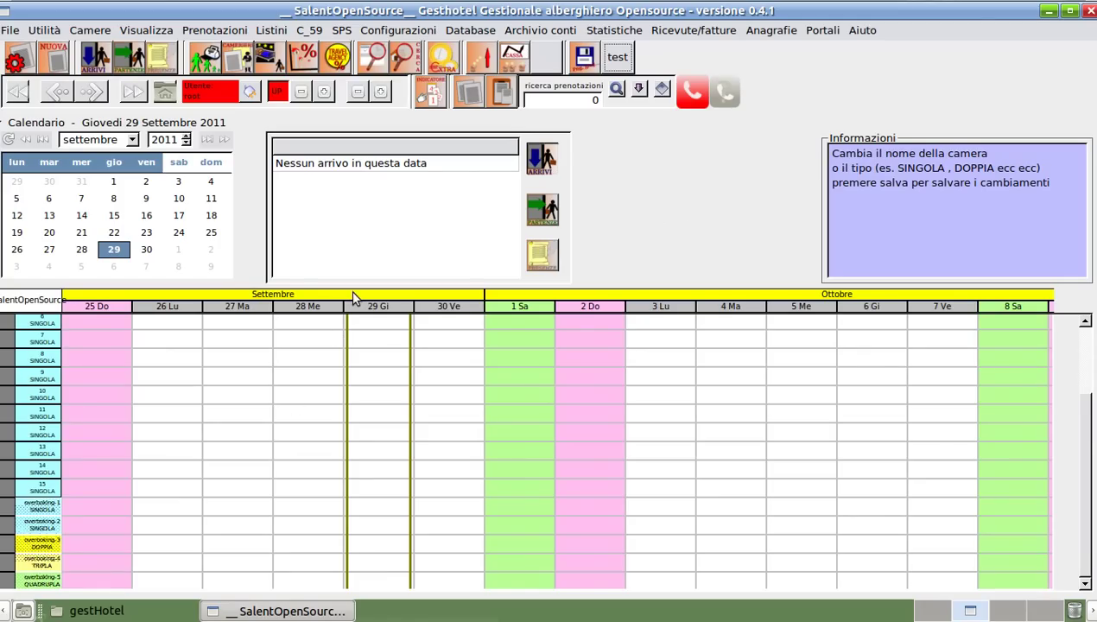
pyautogui.click(78, 31)
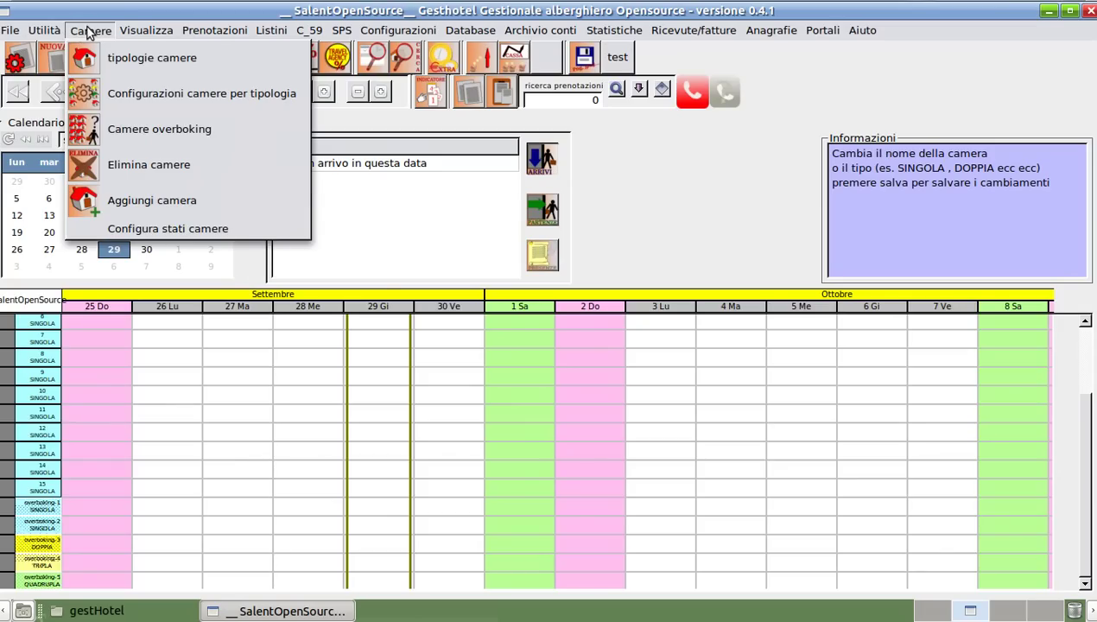
pyautogui.click(197, 128)
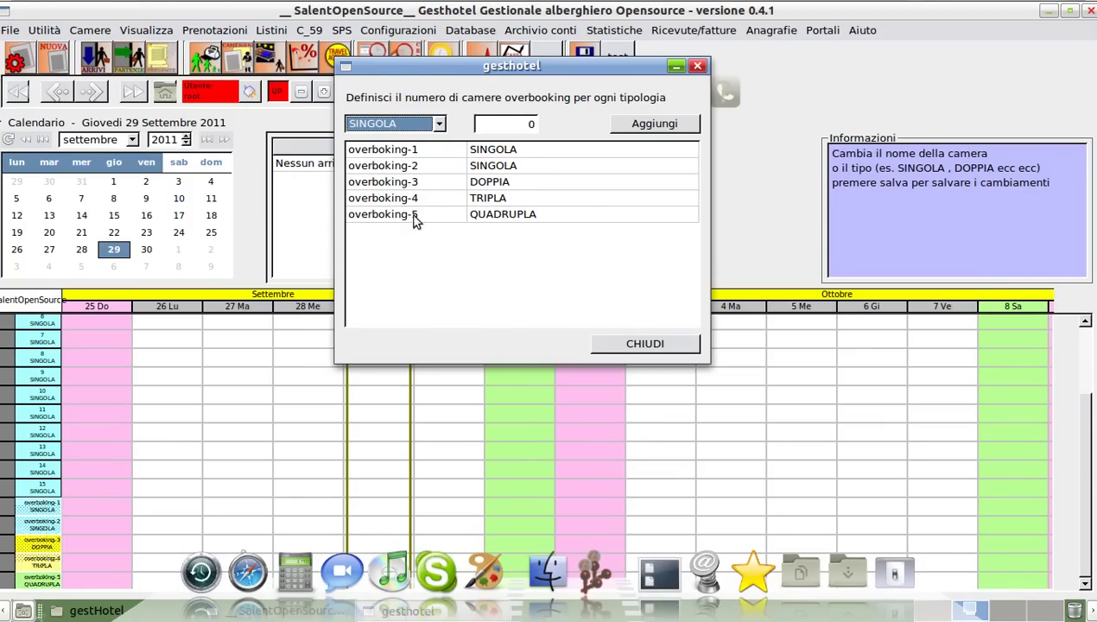
pyautogui.click(522, 127)
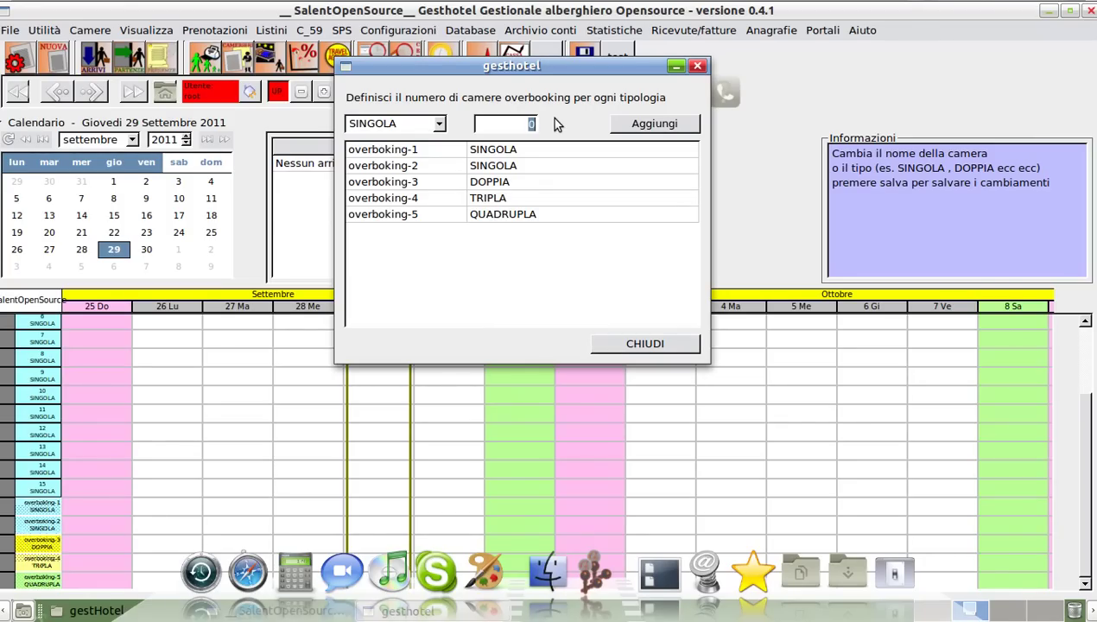
pyautogui.click(438, 126)
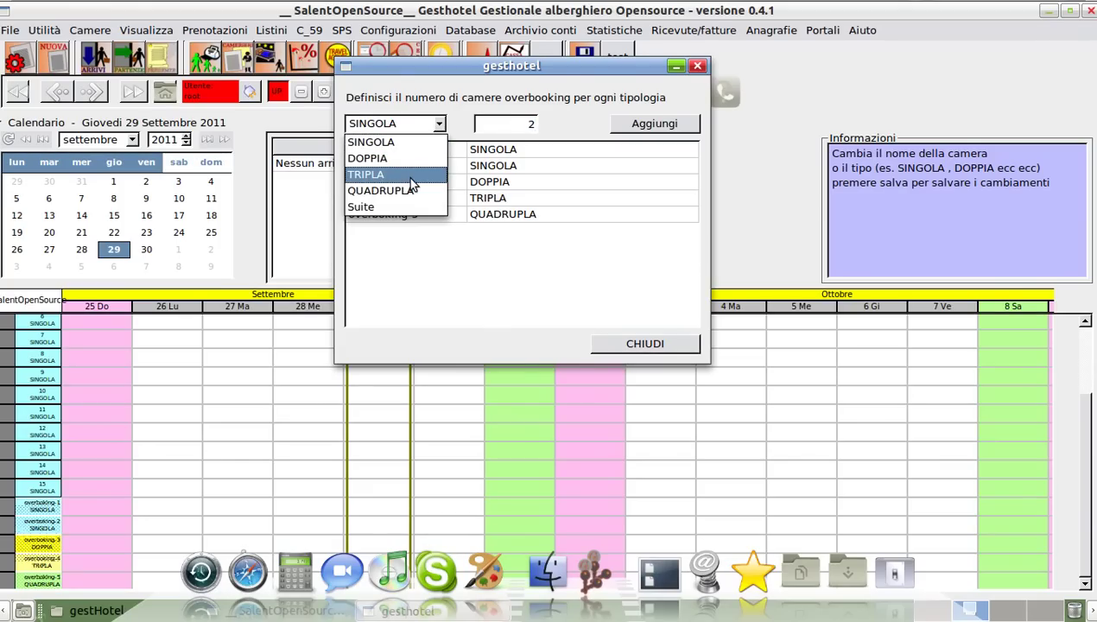
pyautogui.click(397, 208)
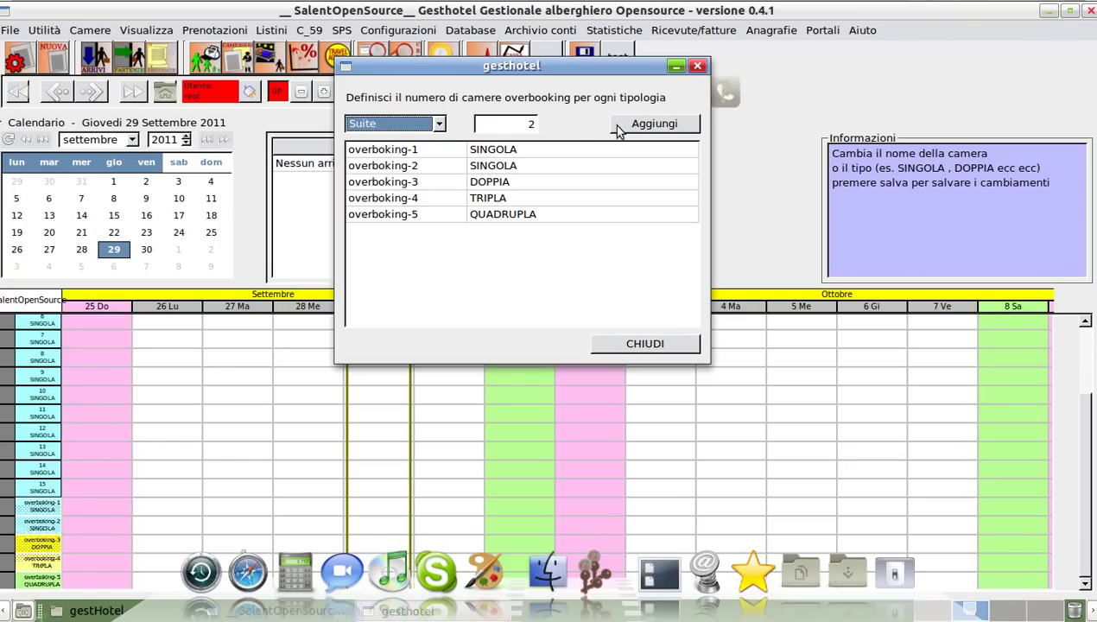
pyautogui.click(649, 127)
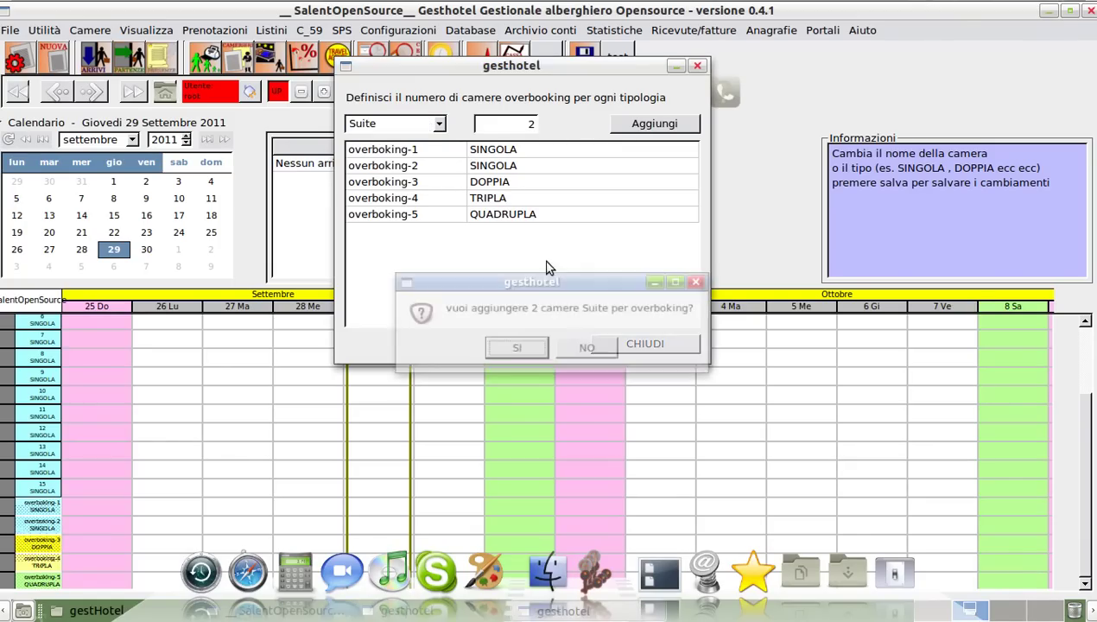
pyautogui.click(516, 348)
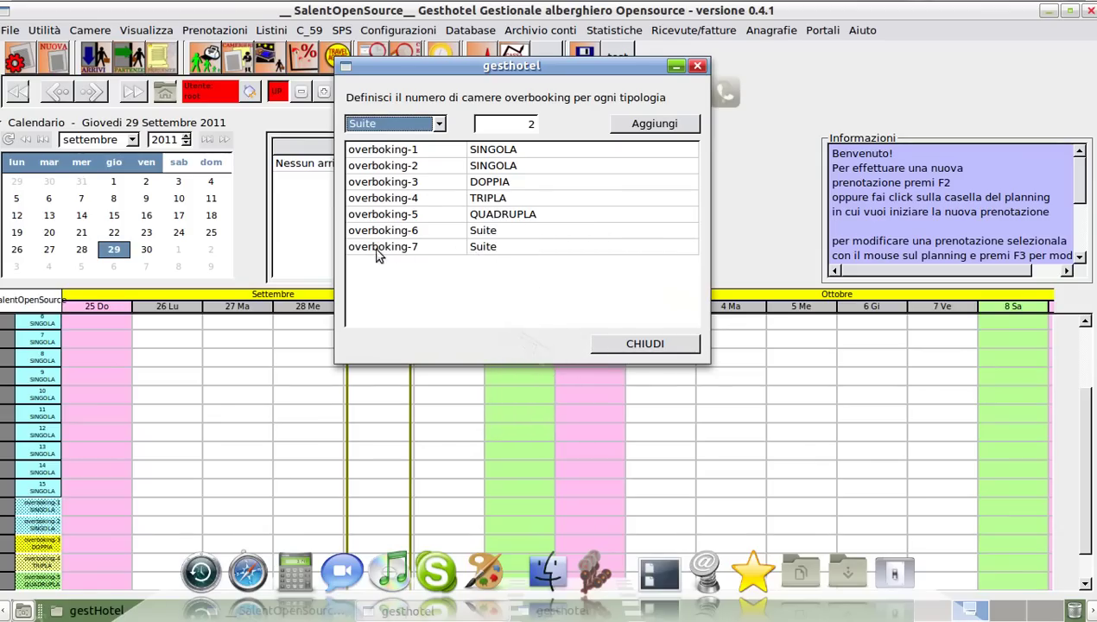
# View the room data of the Suite overbooking room overboking-6 from the end of the planning and close it.
pyautogui.scroll(-1, 158, 381)
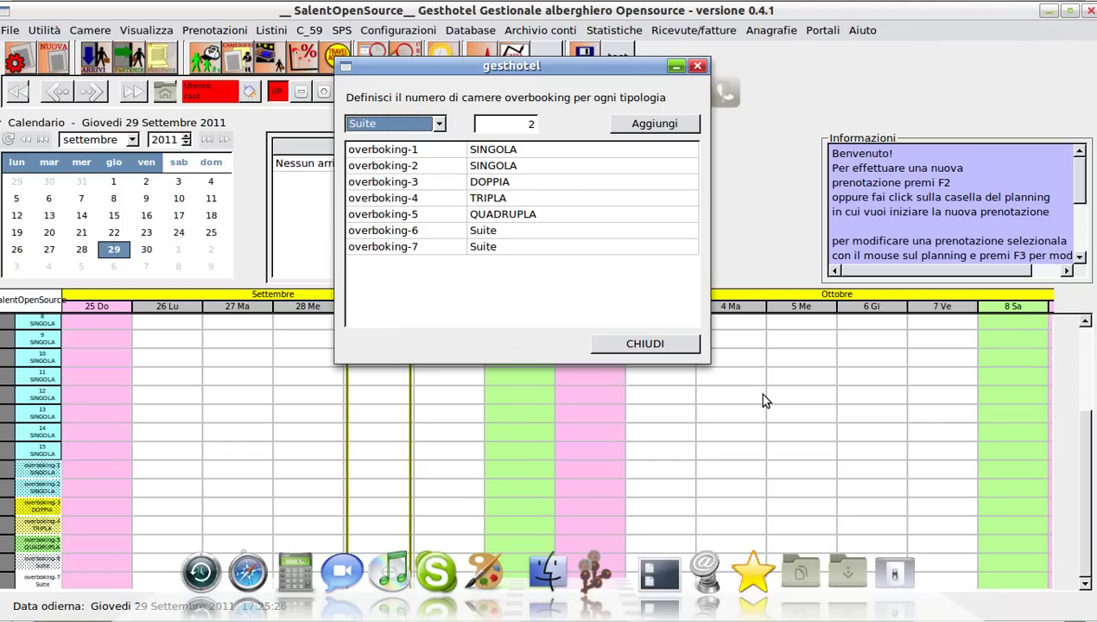
pyautogui.doubleClick(50, 564)
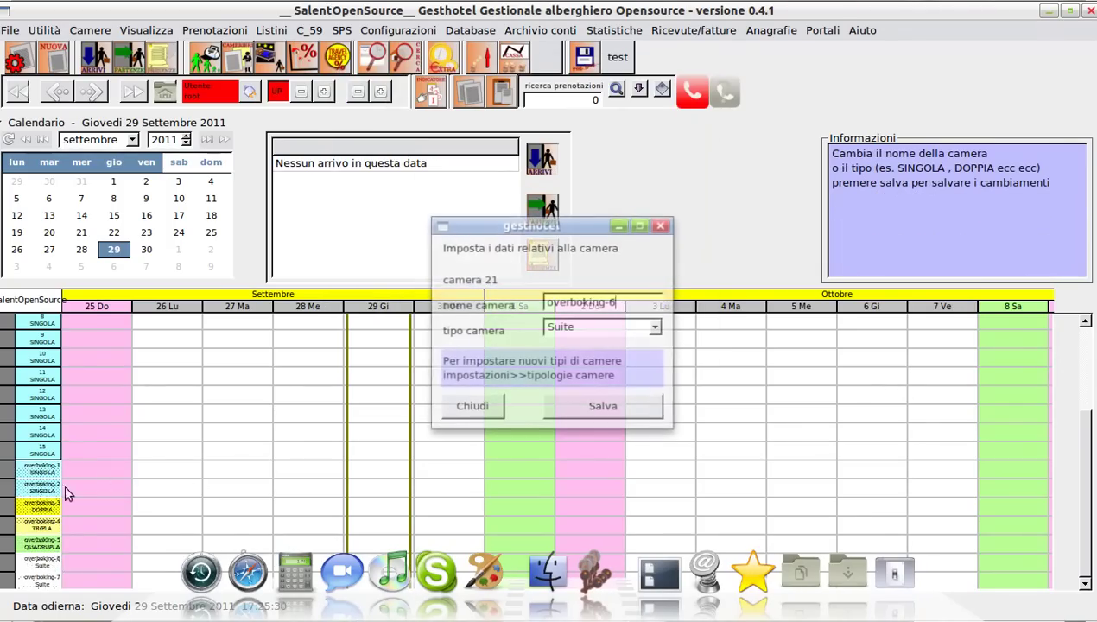
pyautogui.click(466, 477)
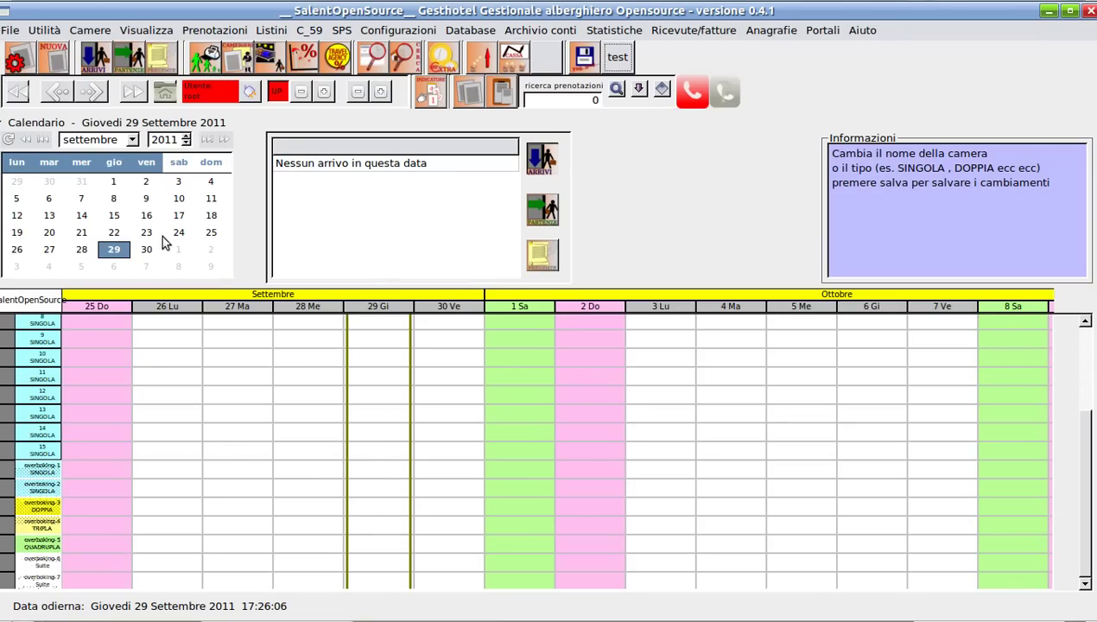
# Shift the planning two days back, three days forward, 7 days forward and 7 days back.
pyautogui.click(56, 95)
pyautogui.click(54, 94)
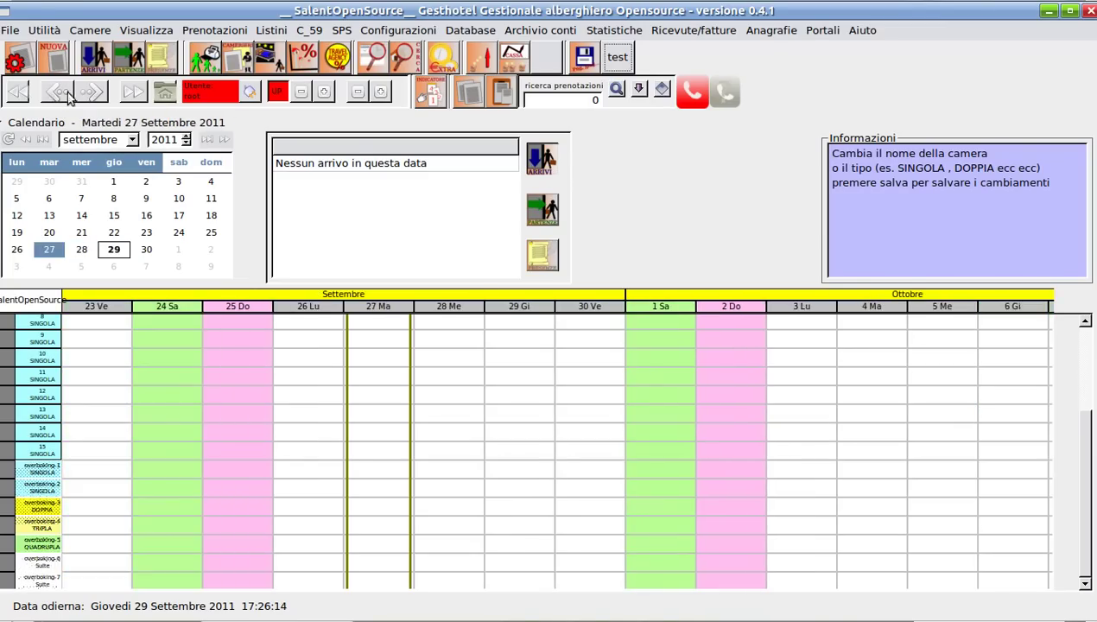
pyautogui.click(92, 92)
pyautogui.click(91, 91)
pyautogui.click(91, 92)
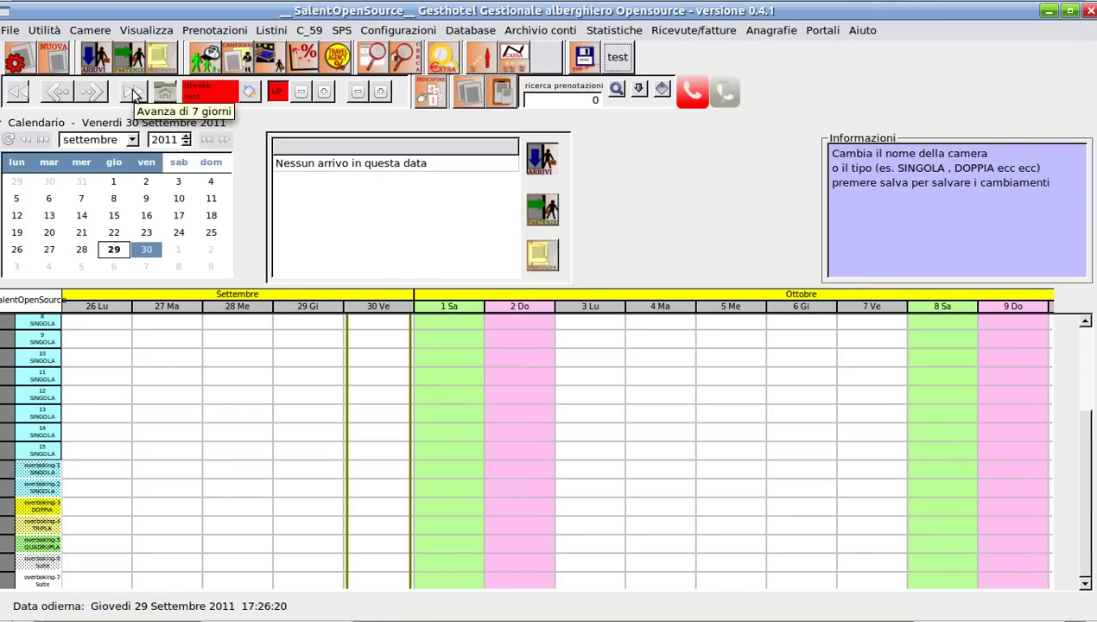
pyautogui.click(134, 94)
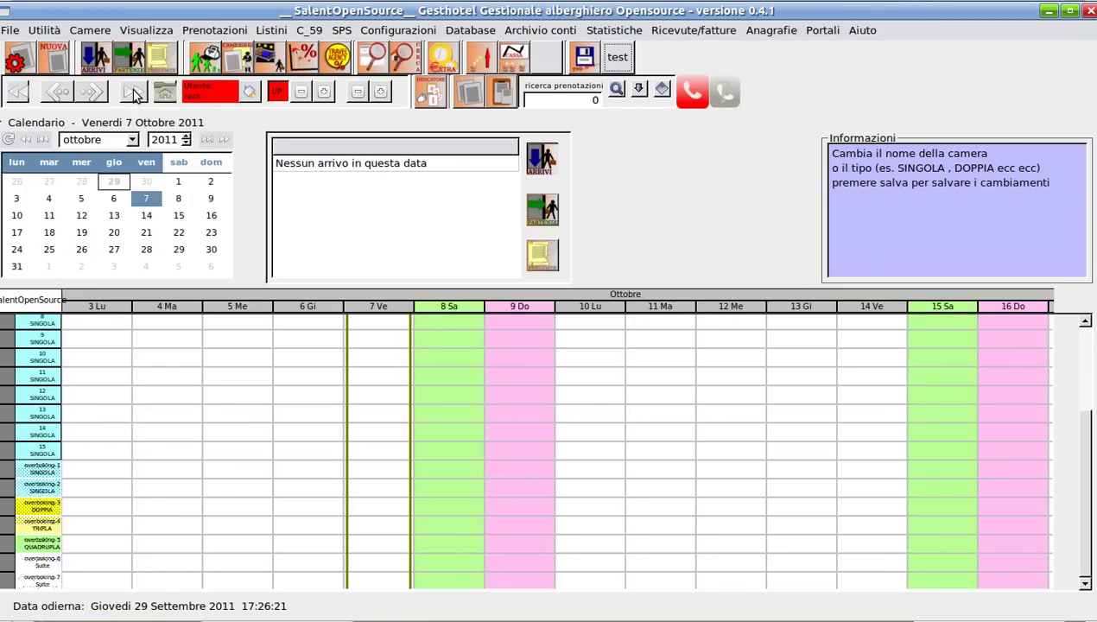
pyautogui.click(18, 93)
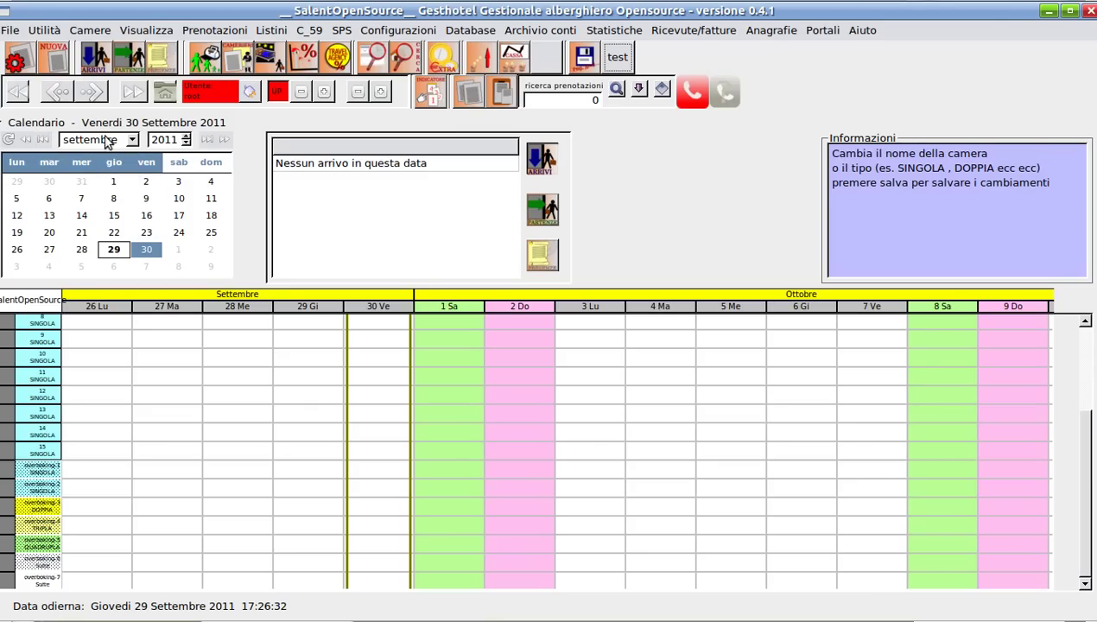
# Browse the calendar one month forward and one month back, and return the planning to today's date.
pyautogui.click(207, 141)
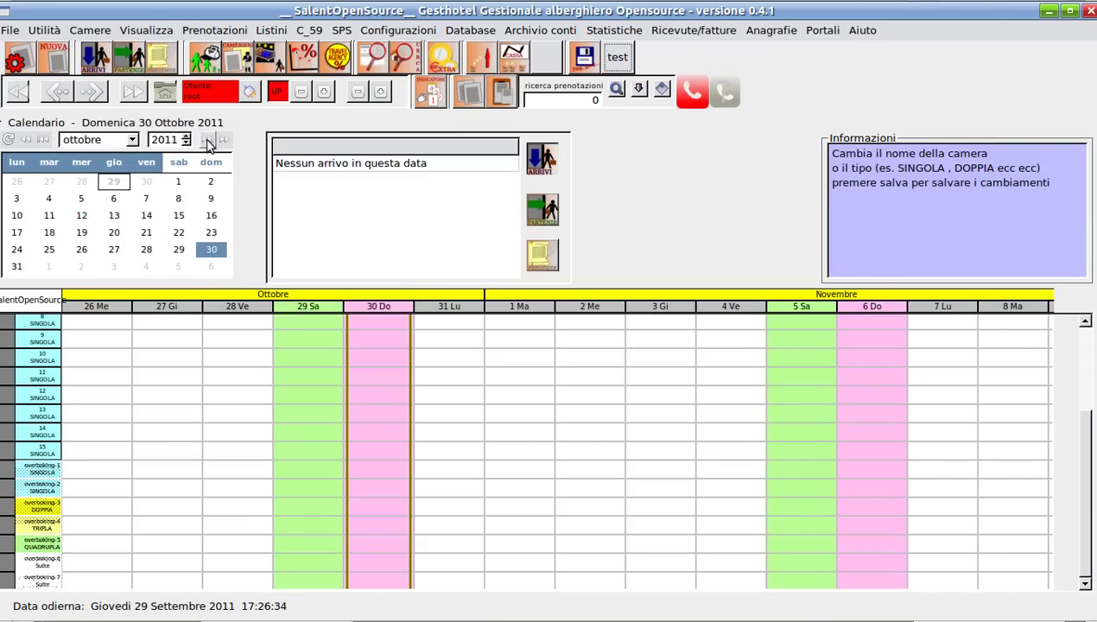
pyautogui.click(42, 140)
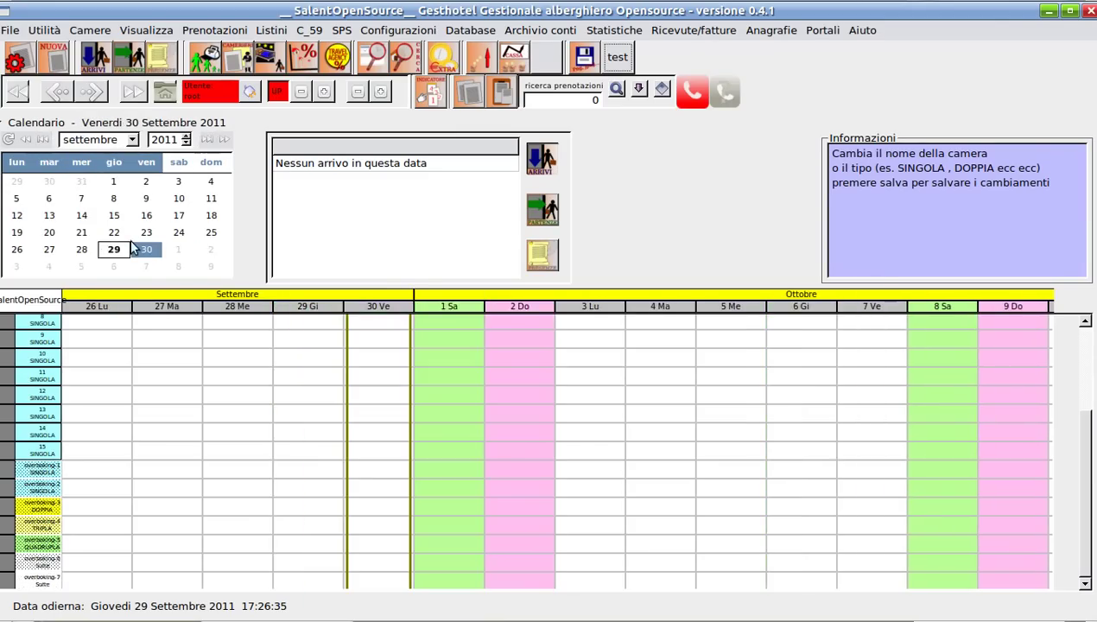
pyautogui.click(8, 140)
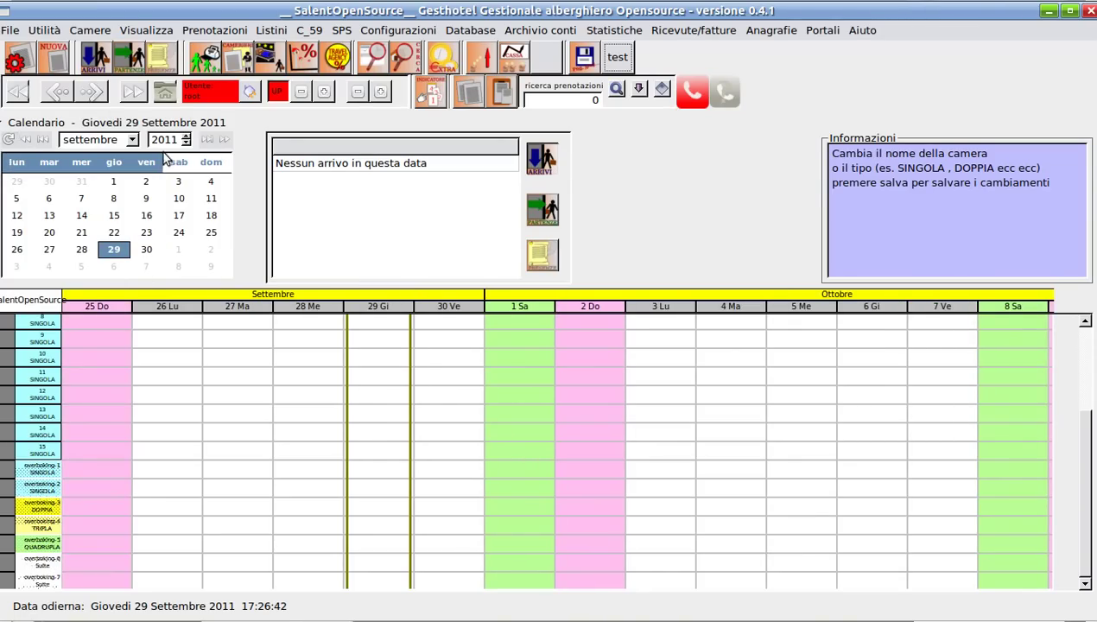
pyautogui.click(32, 140)
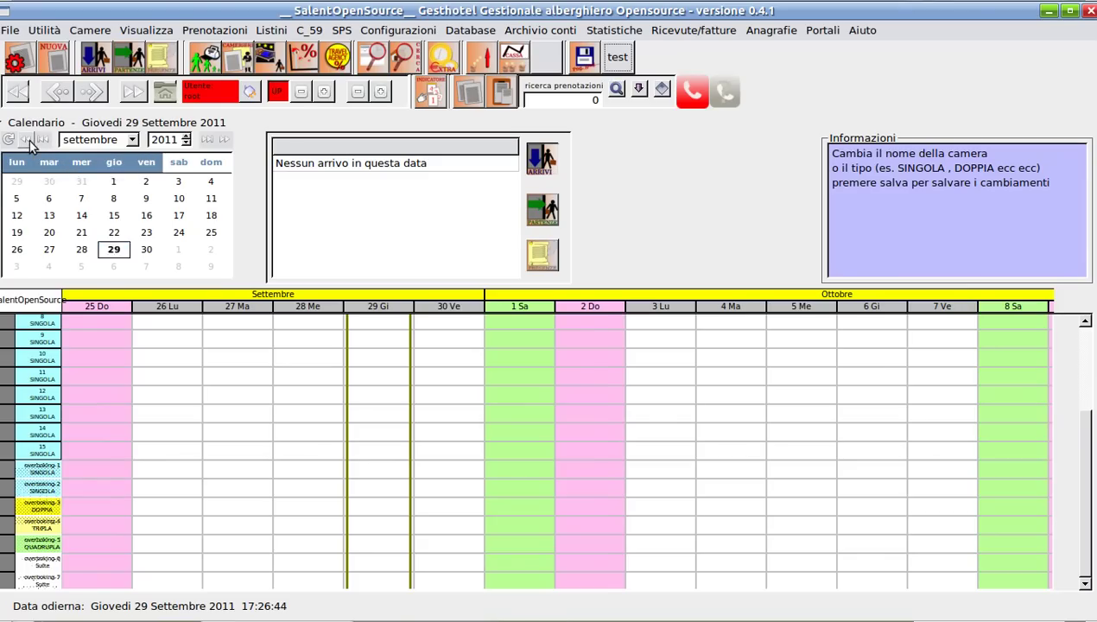
pyautogui.click(8, 140)
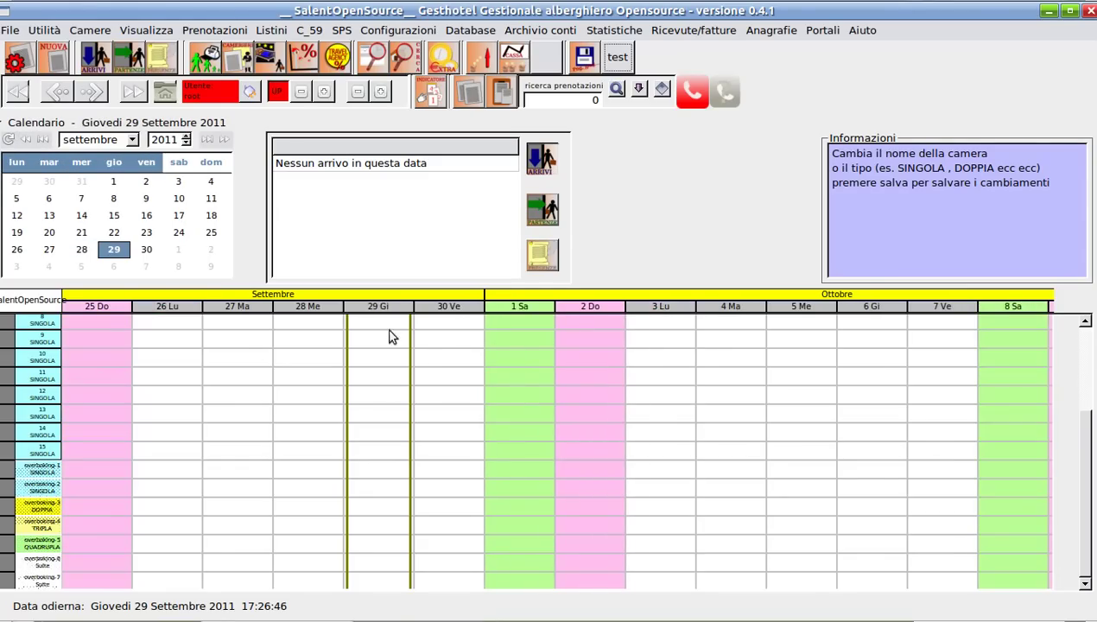